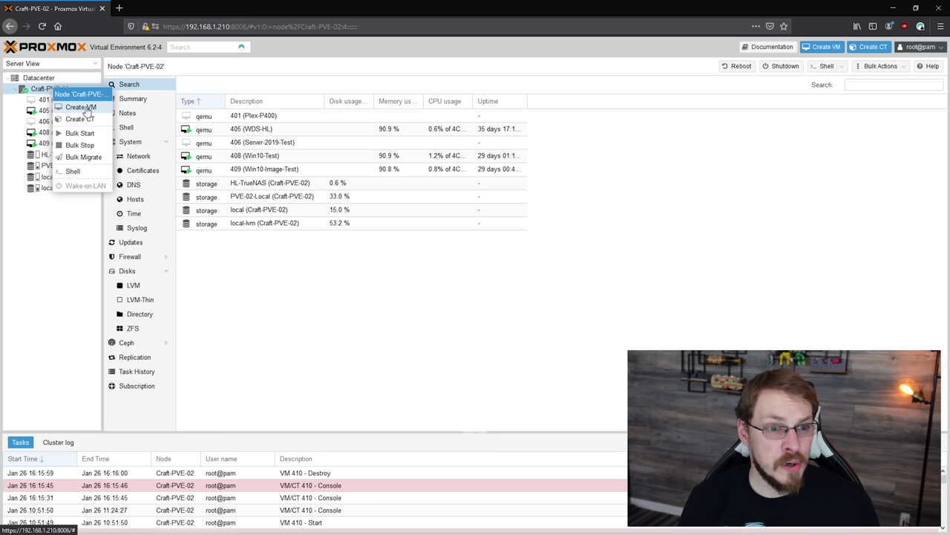
Open the Craft-PVE-02 node's context menu to create a new virtual machine
left_click(82, 107)
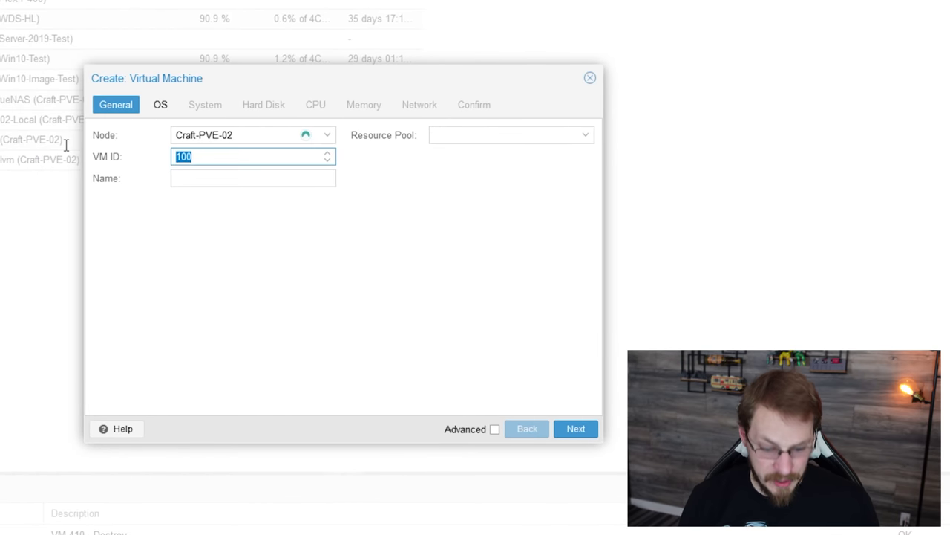
Set VM ID 410, name HL-Pihole-FTL, and boot from the Ubuntu 20.04.1 server ISO
type("410")
key("Tab")
type("H")
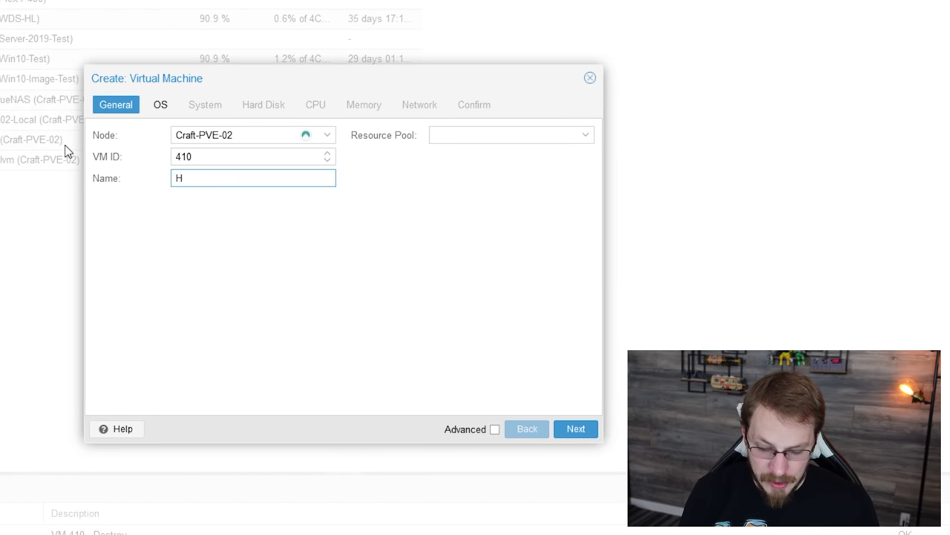
type("L-Pihole-")
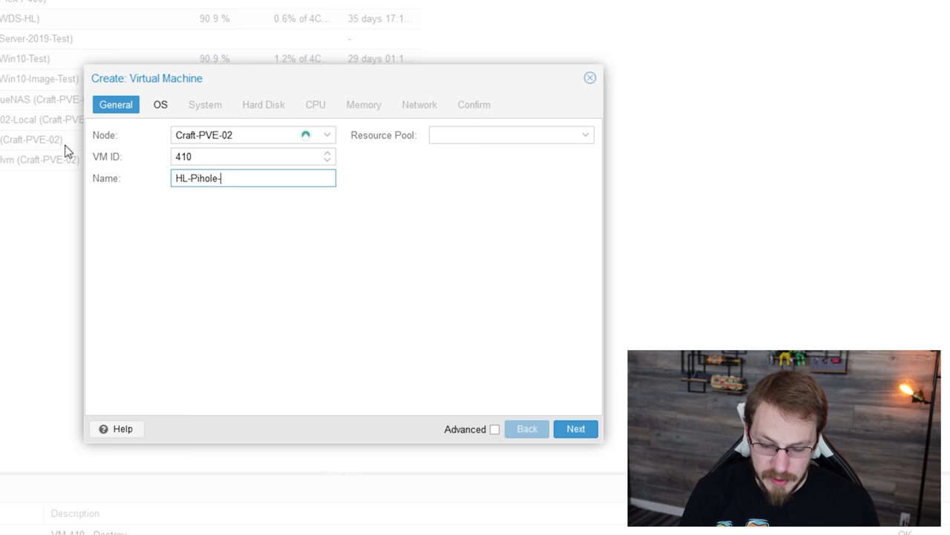
type("FTL")
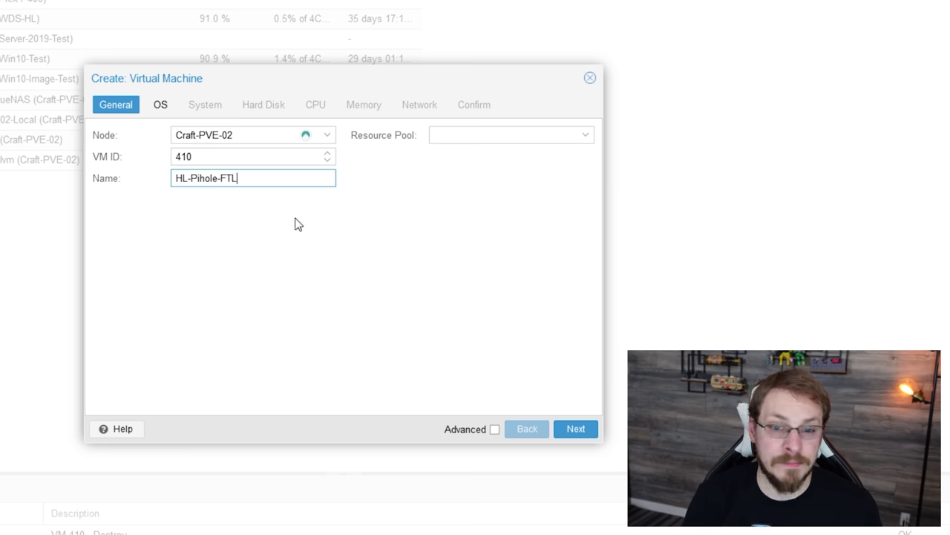
left_click(571, 429)
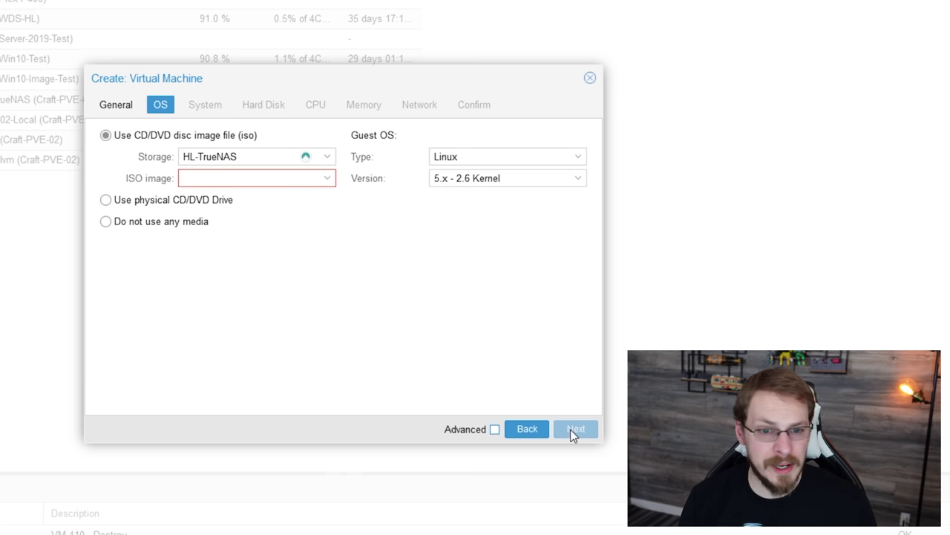
left_click(327, 179)
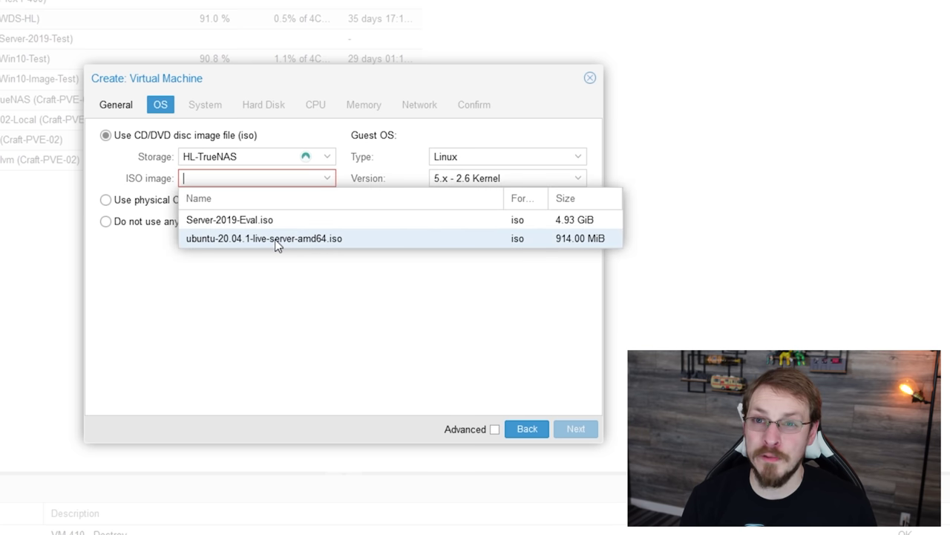
left_click(276, 240)
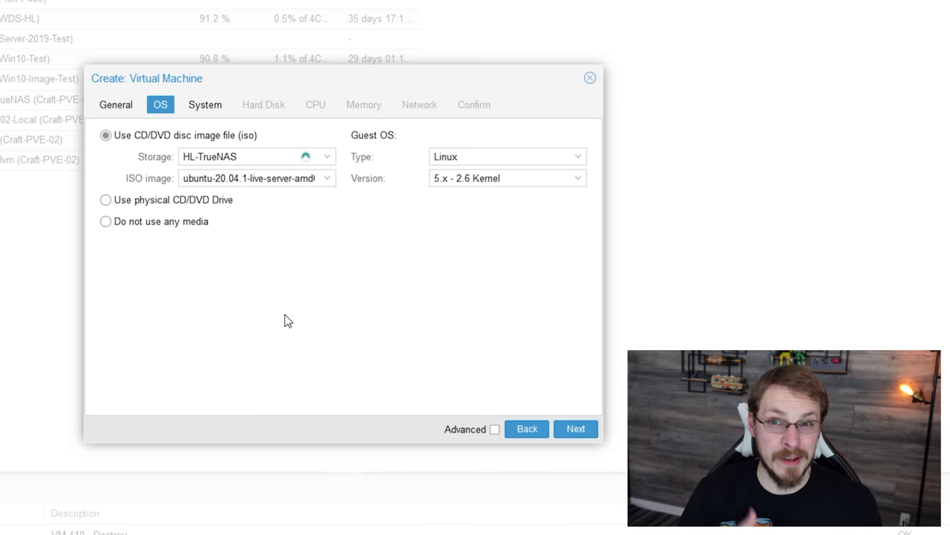
left_click(572, 429)
left_click(571, 430)
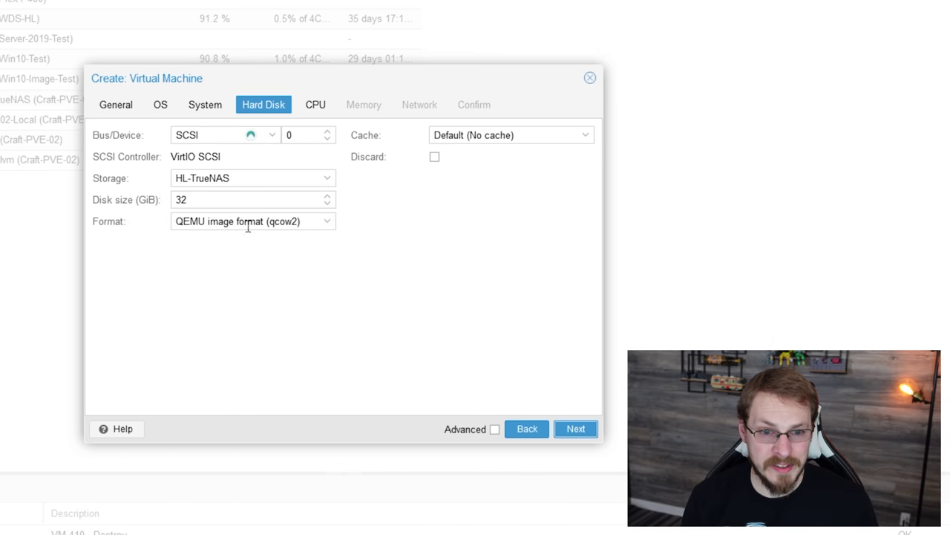
Give the VM a 40 GiB disk stored on PVE-02-Local
double_click(235, 200)
type("40")
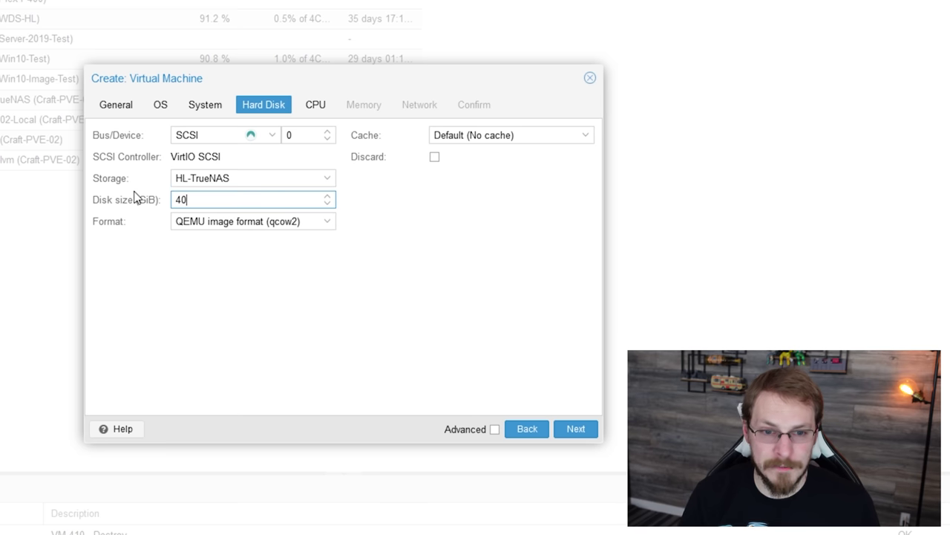
left_click(328, 178)
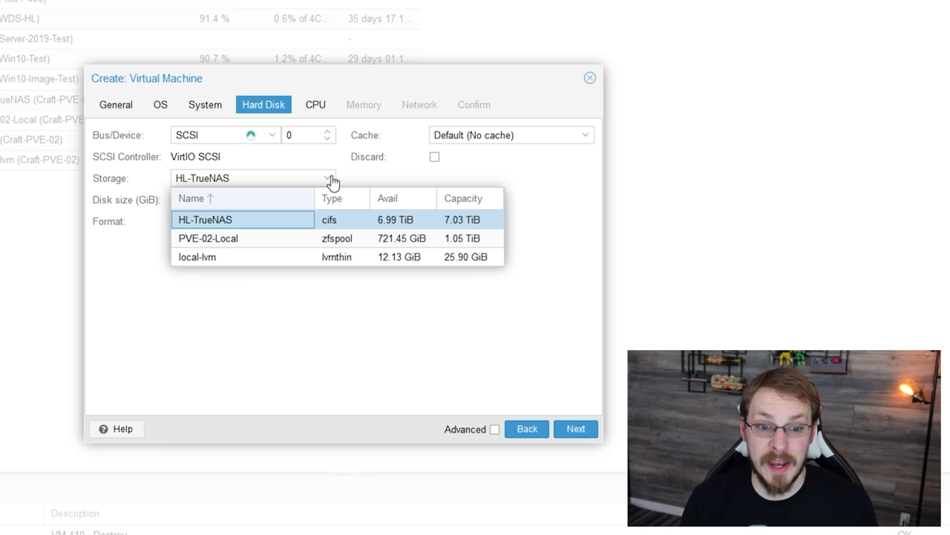
left_click(251, 239)
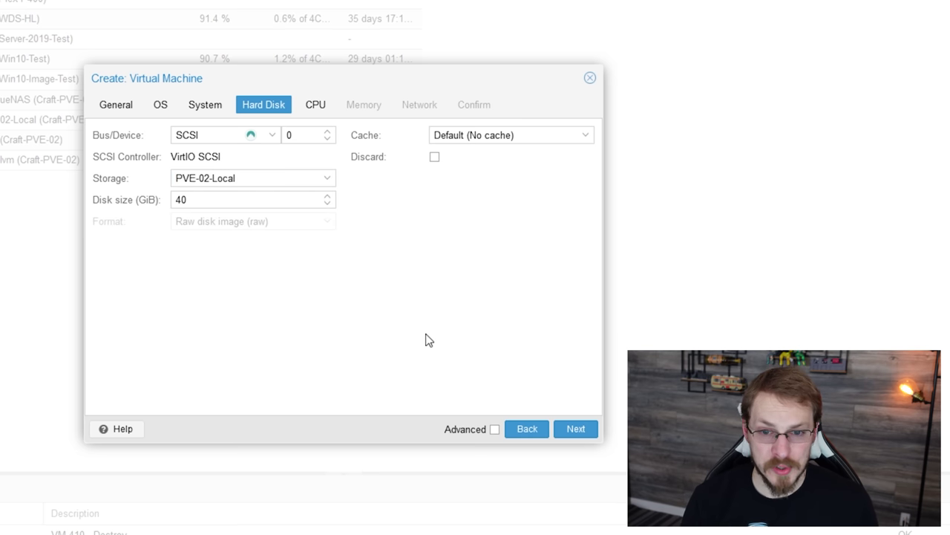
left_click(577, 429)
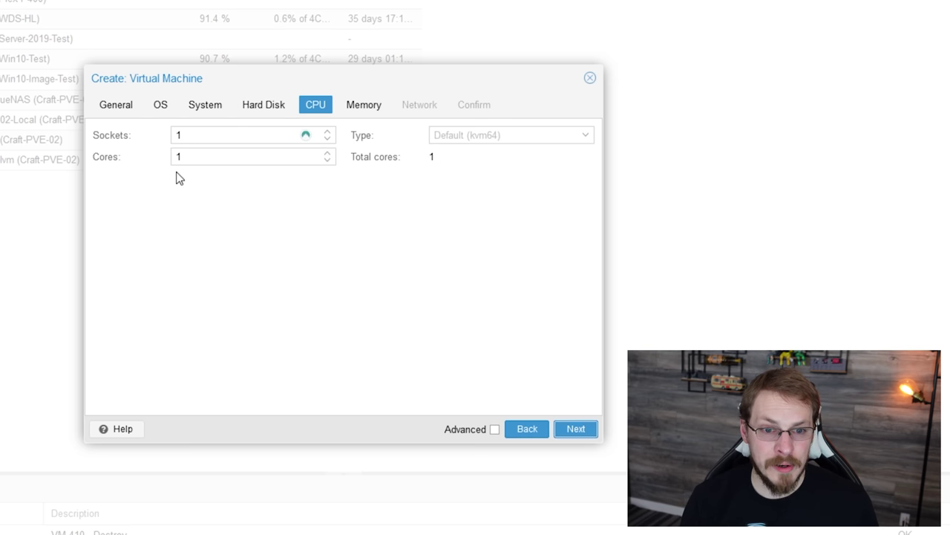
Assign 4 CPU cores and 4096 MiB memory, keep default networking, and create the VM
double_click(157, 155)
type("4")
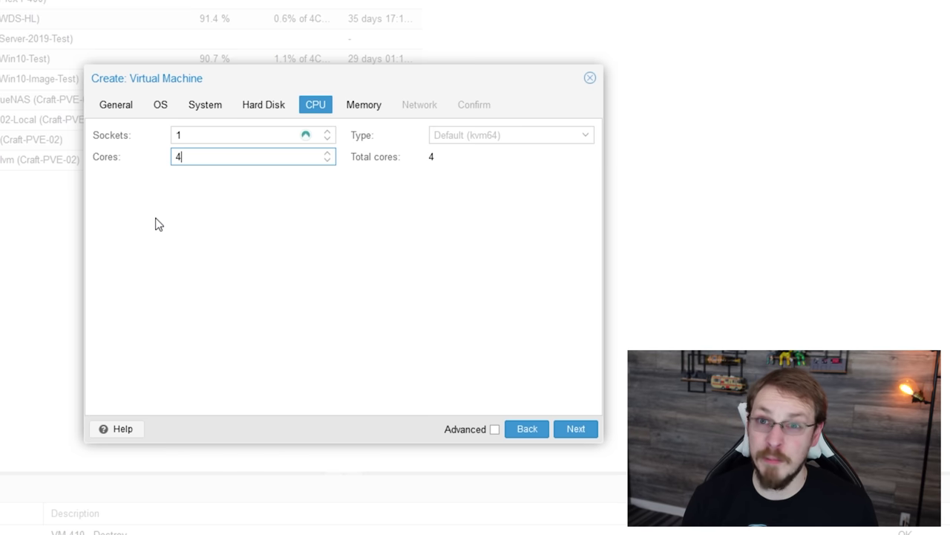
left_click(575, 429)
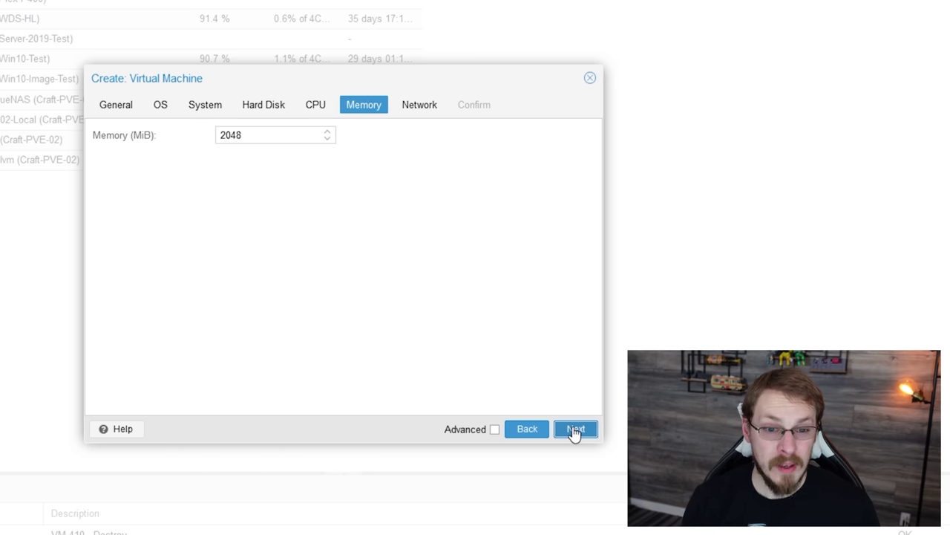
double_click(271, 135)
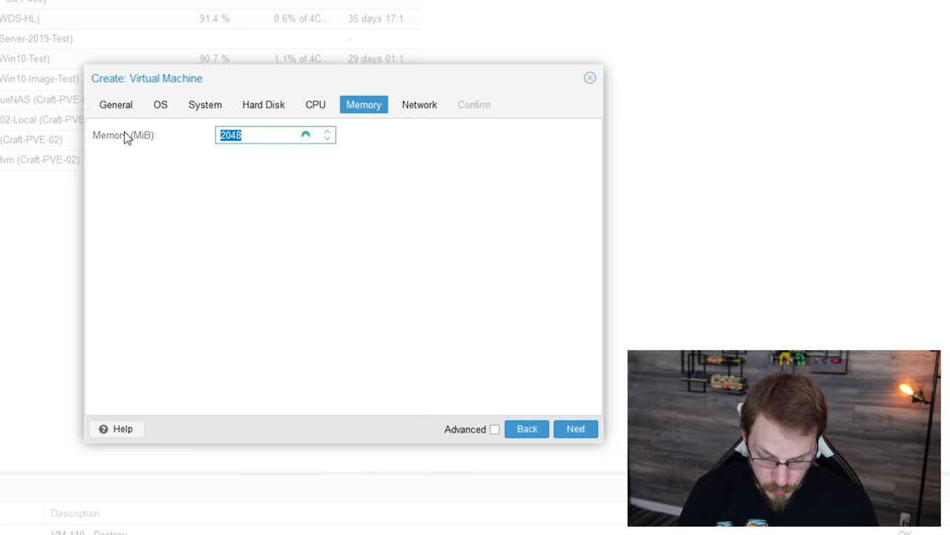
type("4096")
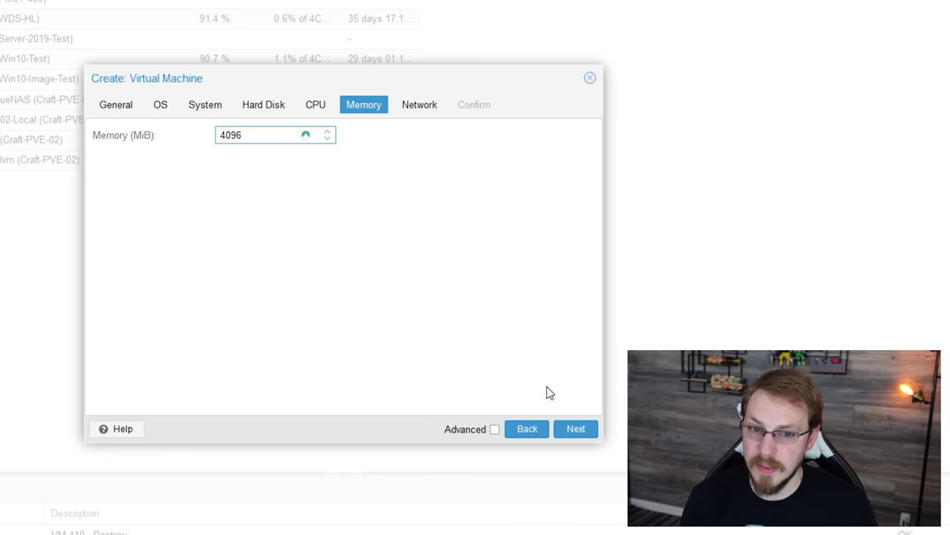
left_click(565, 431)
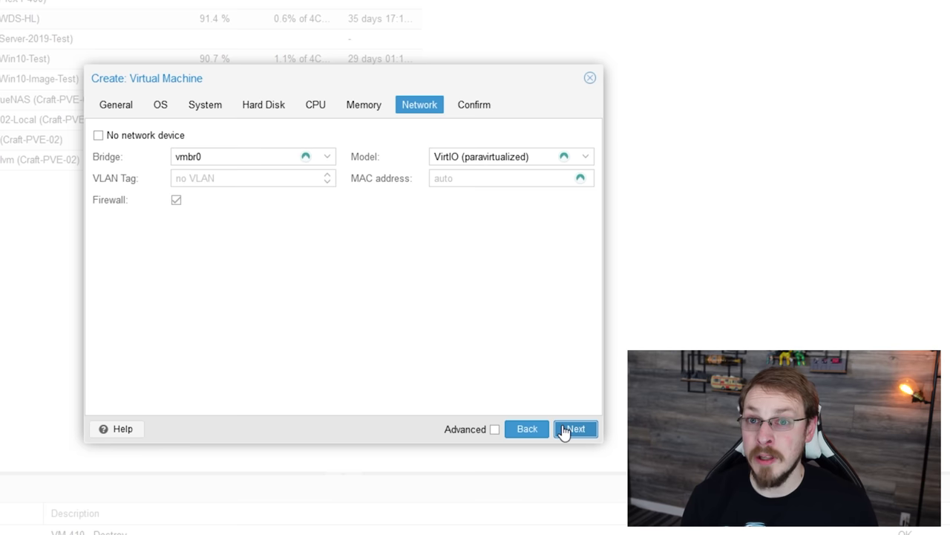
left_click(566, 430)
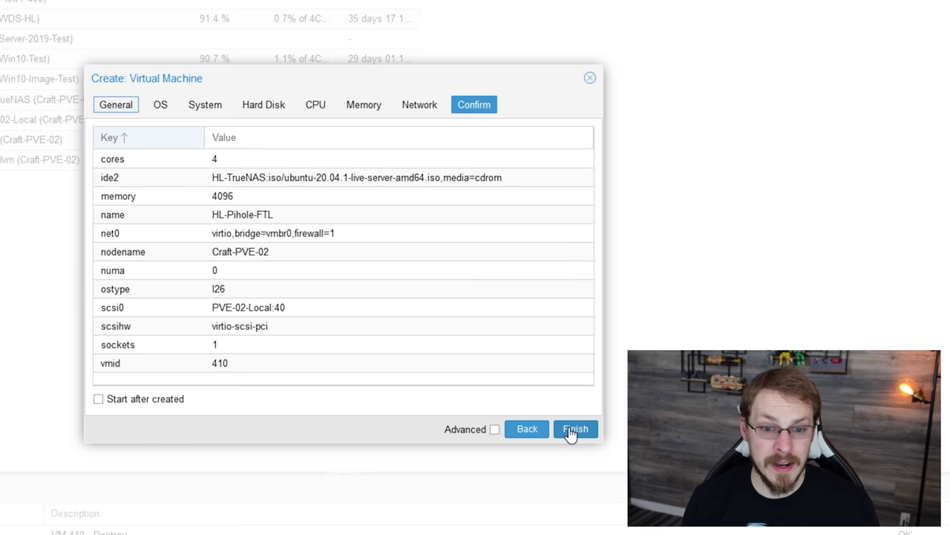
left_click(573, 430)
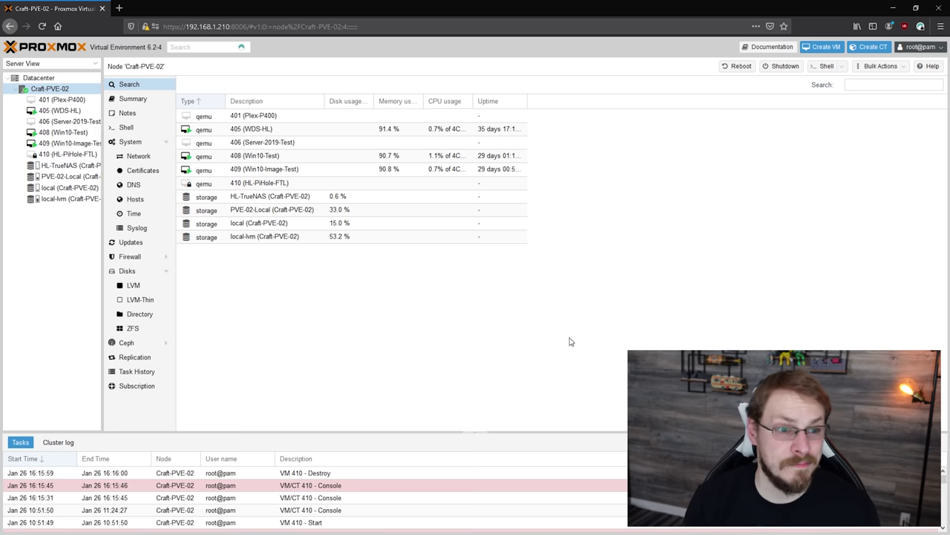
Start VM 410 from its console view
double_click(74, 154)
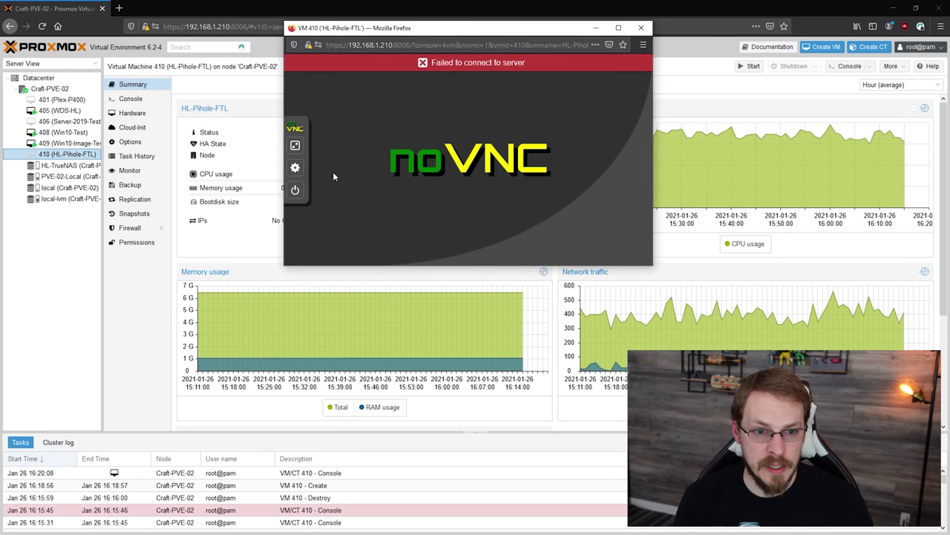
left_click(295, 189)
left_click(360, 131)
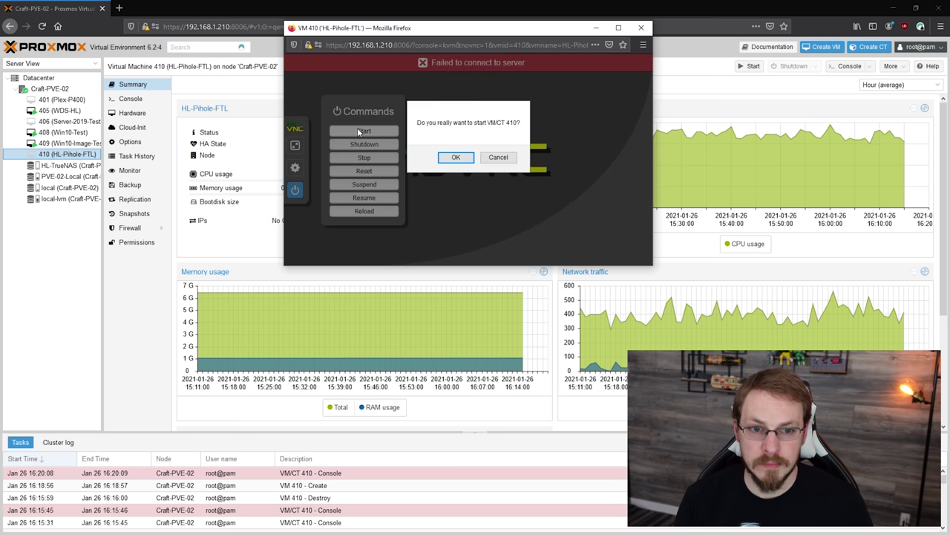
left_click(456, 156)
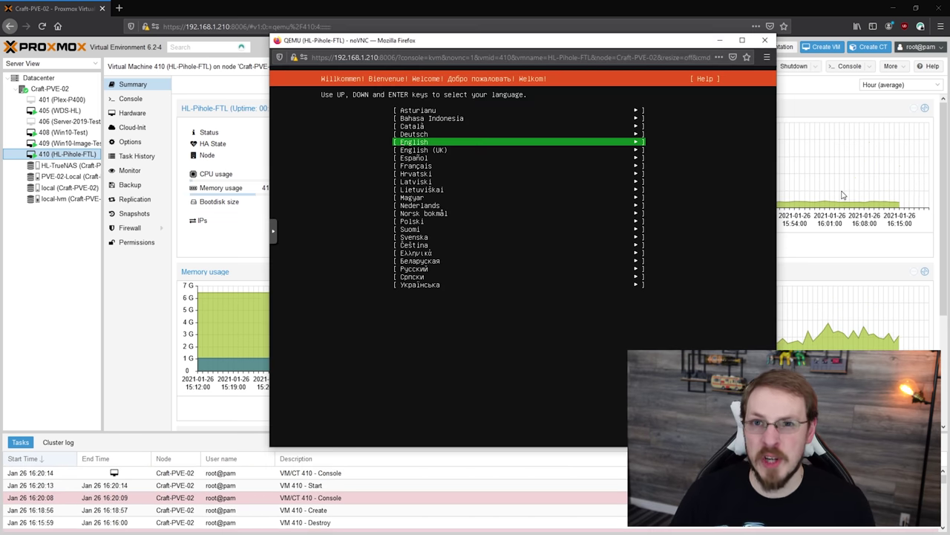
Accept English, skip the installer update, keep the US keyboard and default network settings
key("Return")
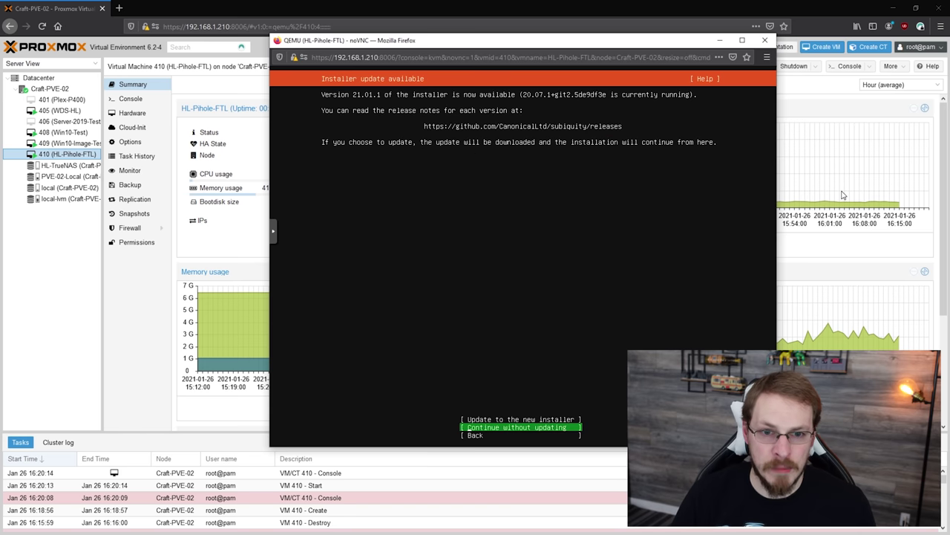
key("Return")
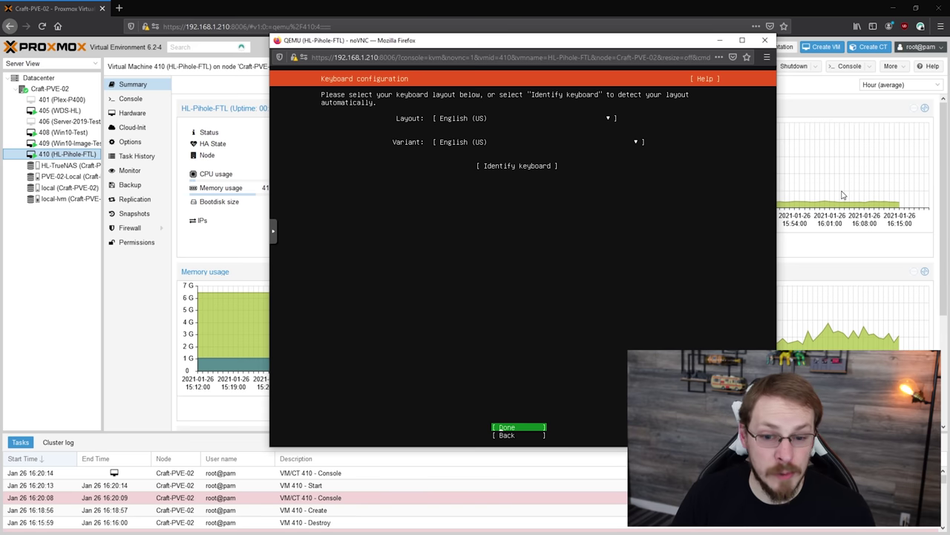
key("Return")
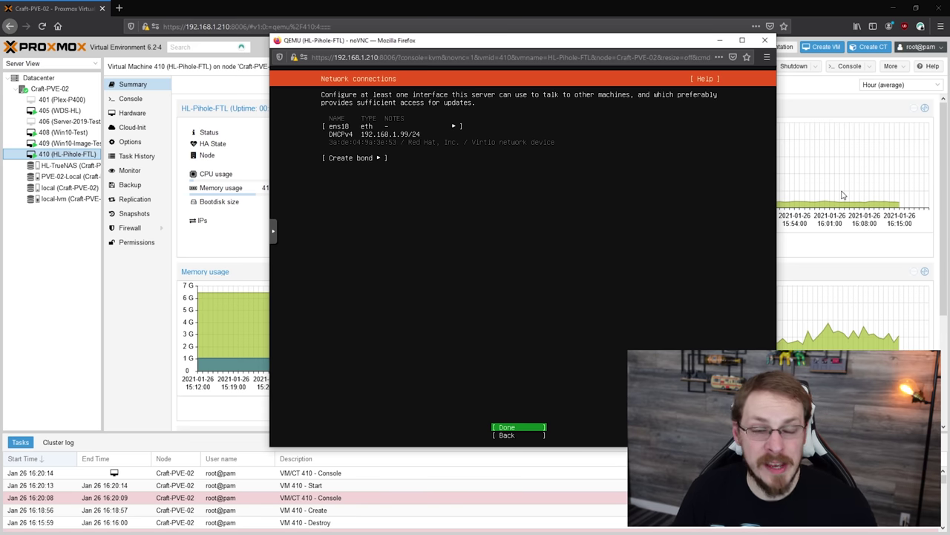
key("Return")
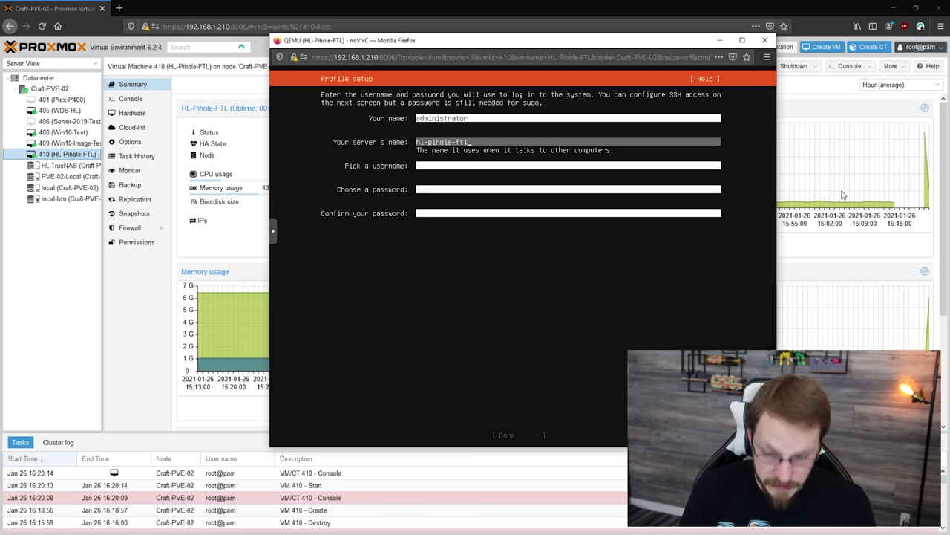
Fill in the profile with hostname hl-pihole-ftl, a user account and its password
key("Tab")
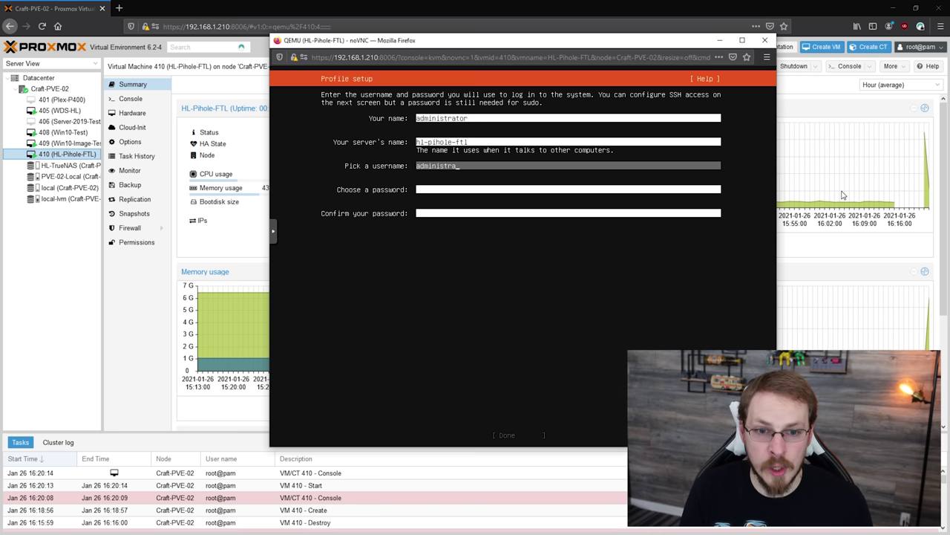
key("Tab")
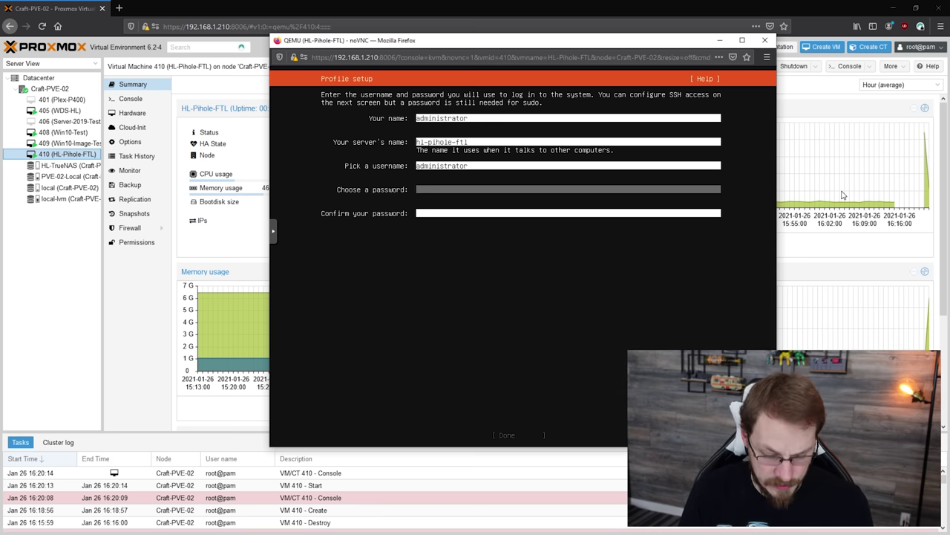
type("password")
key("Tab")
type("password")
key("Tab")
key("Return")
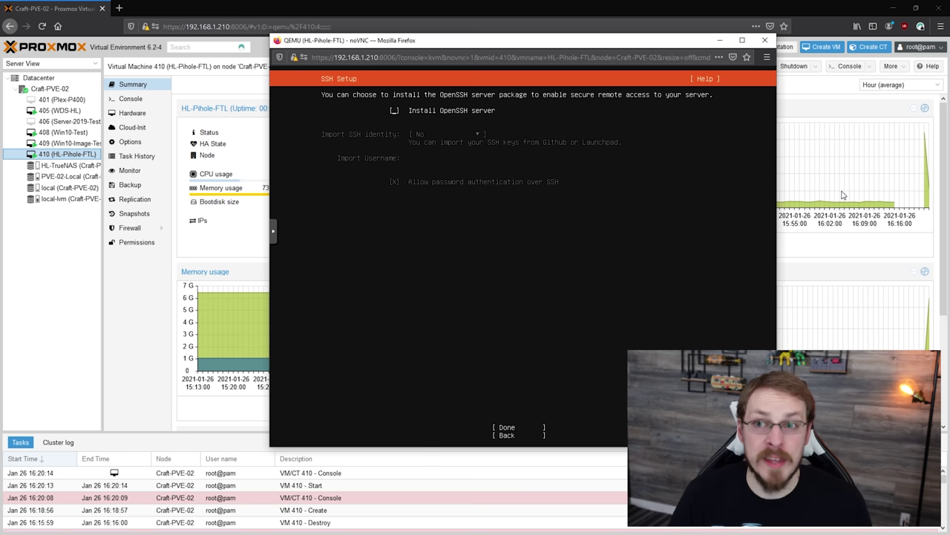
Enable the OpenSSH server, skip featured snaps, and start the Ubuntu installation
key("space")
key("Tab")
key("Tab")
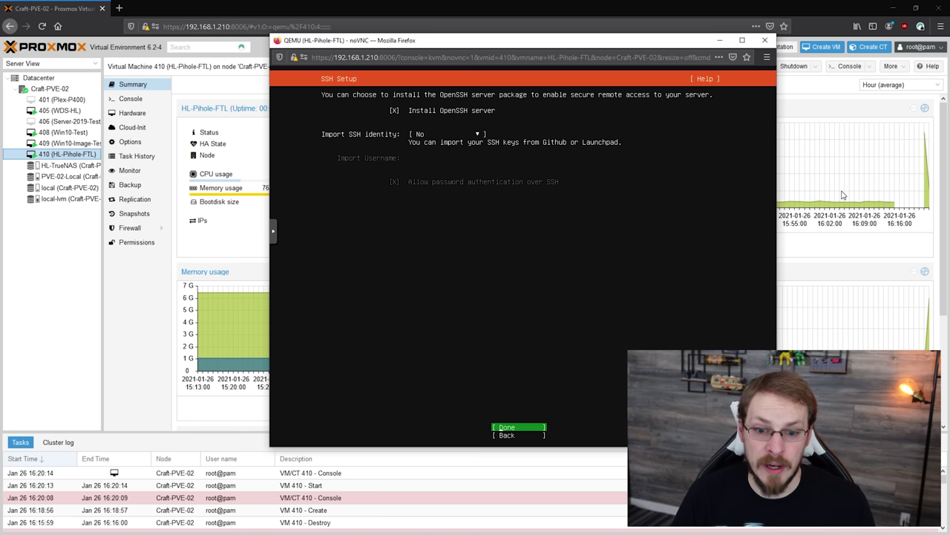
key("Return")
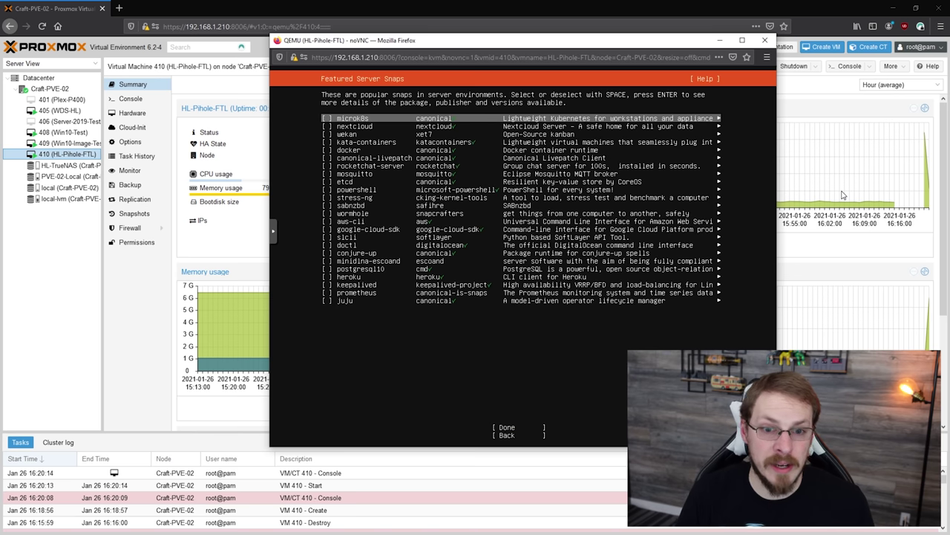
key("Tab")
key("Return")
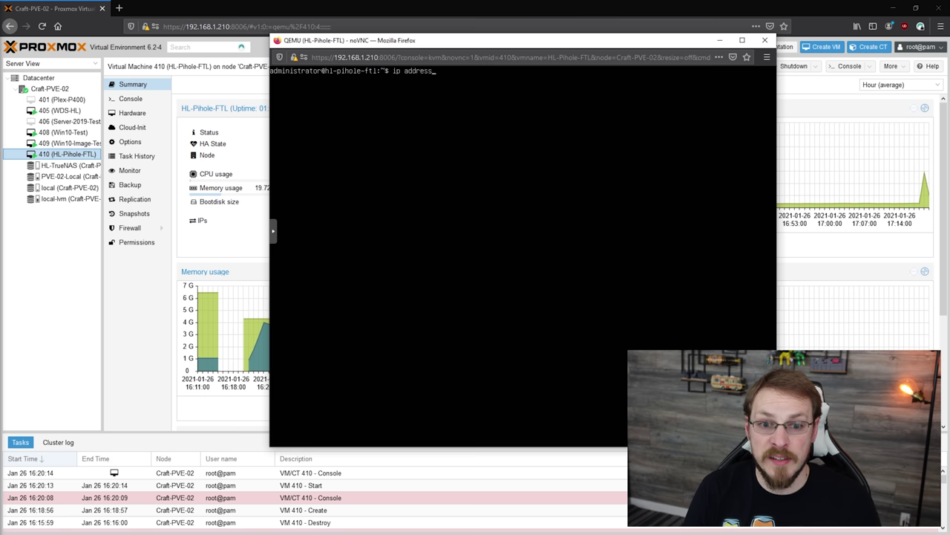
Read the ens18 address 192.168.1.99 via ip address, then log out with exit
key("Return")
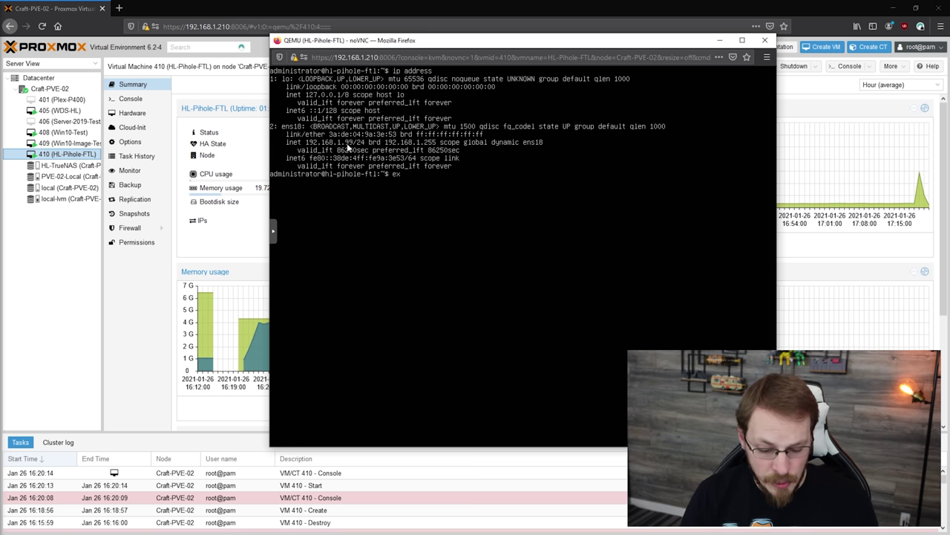
key("Return")
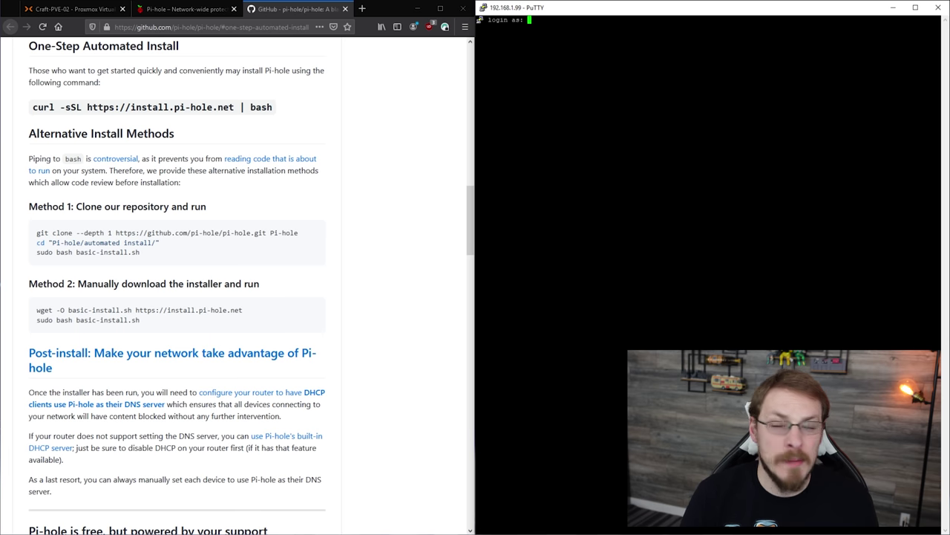
Log into the Pi-hole VM over PuTTY as administrator
type("adm")
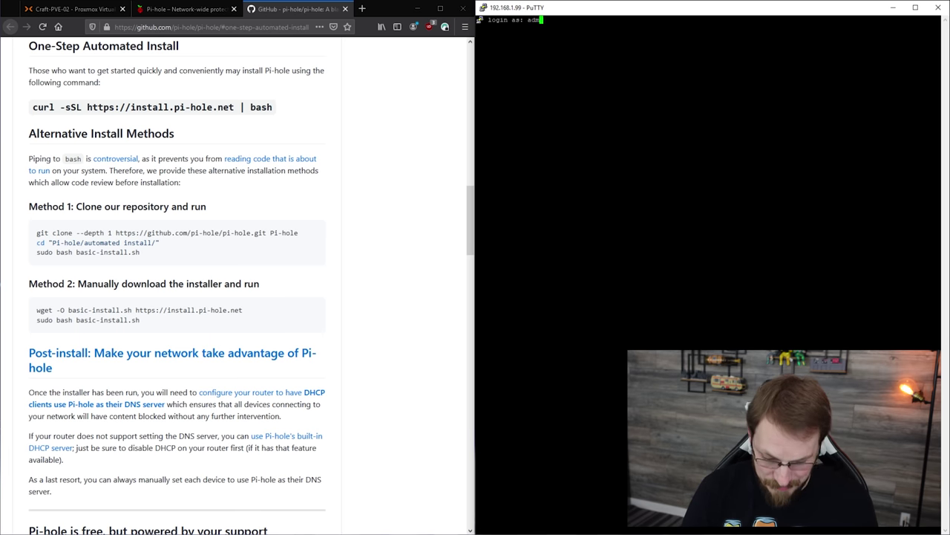
type("inistrator")
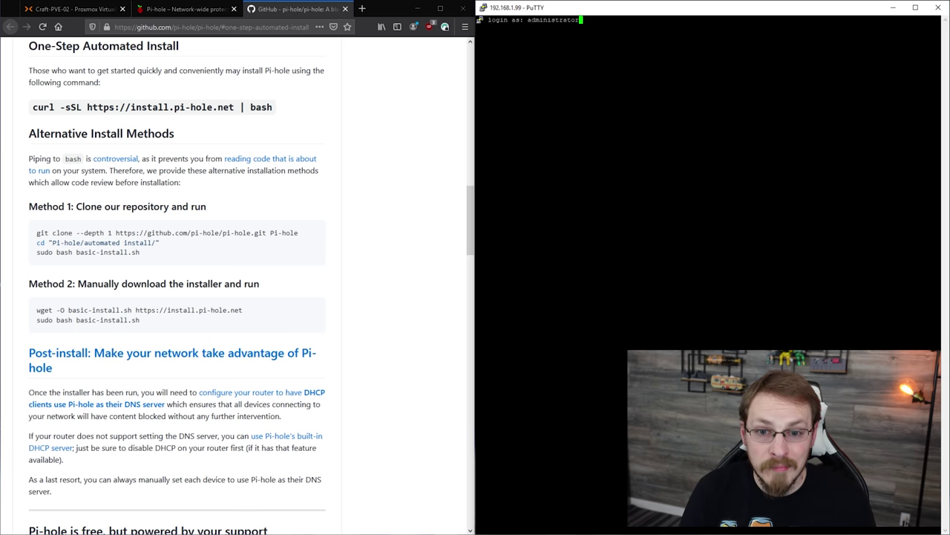
key("Return")
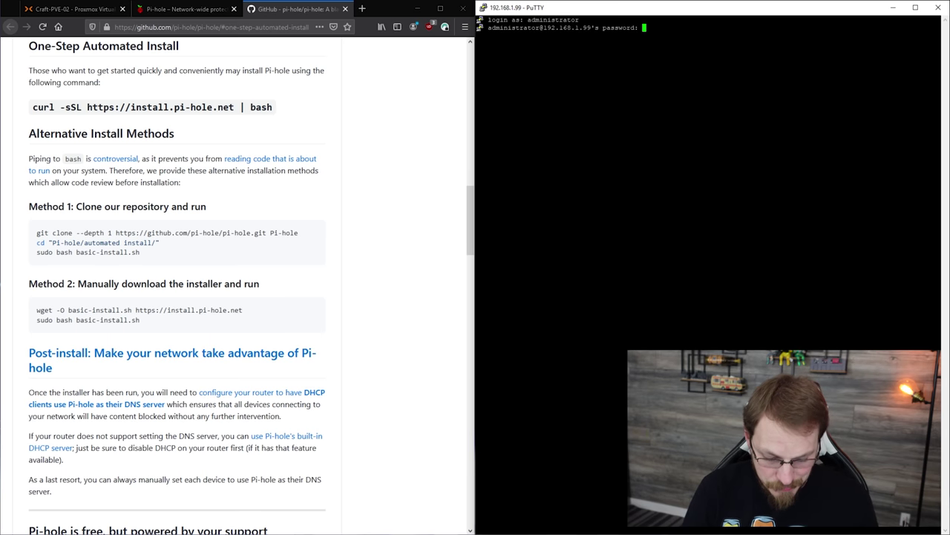
key("Return")
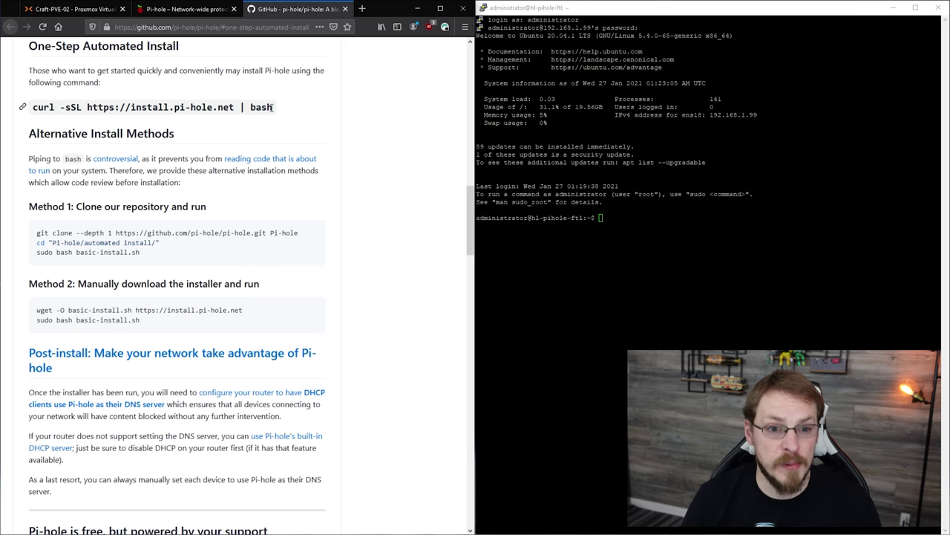
Run the copied Pi-hole curl one-step installer with sudo, entering the sudo password
left_click_drag(273, 107, 27, 114)
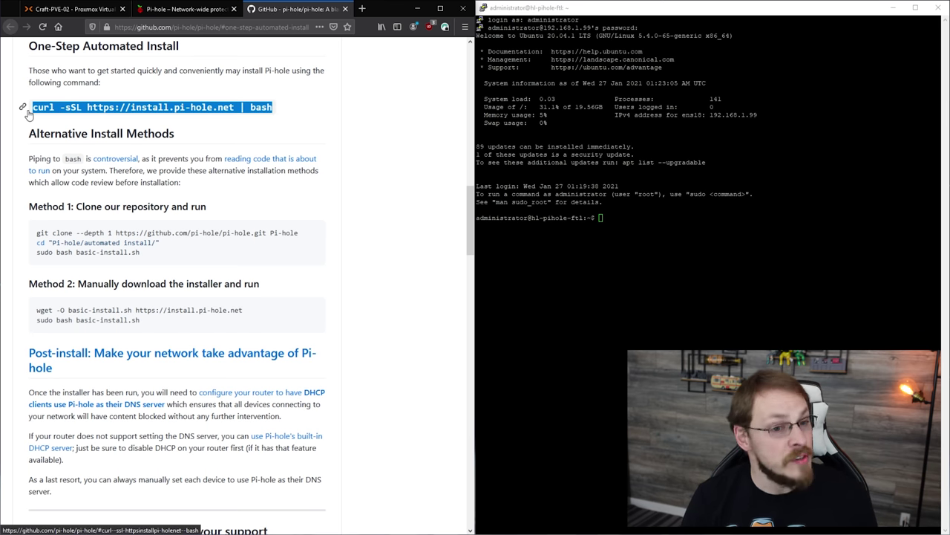
key("alt+Tab")
type("sudo")
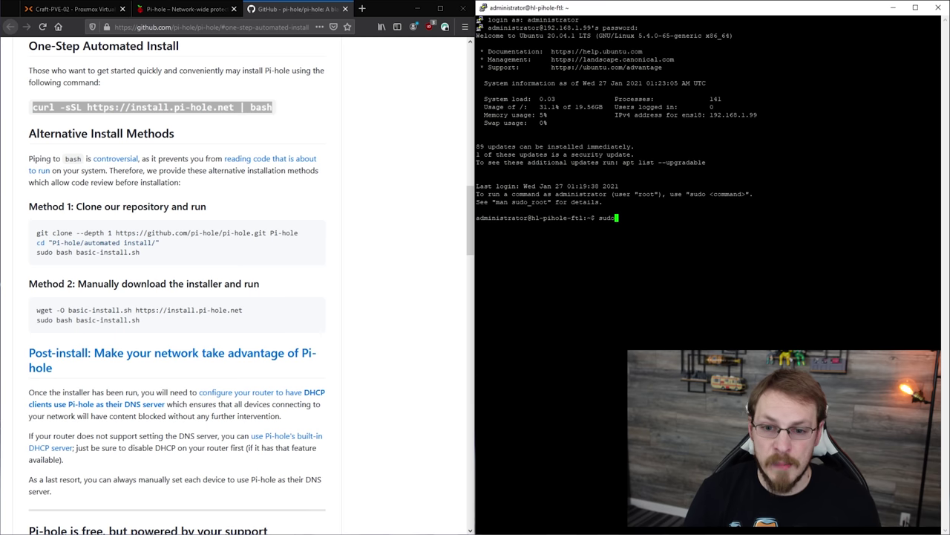
type("curl -sSL https://install.pi-hole.net | bash")
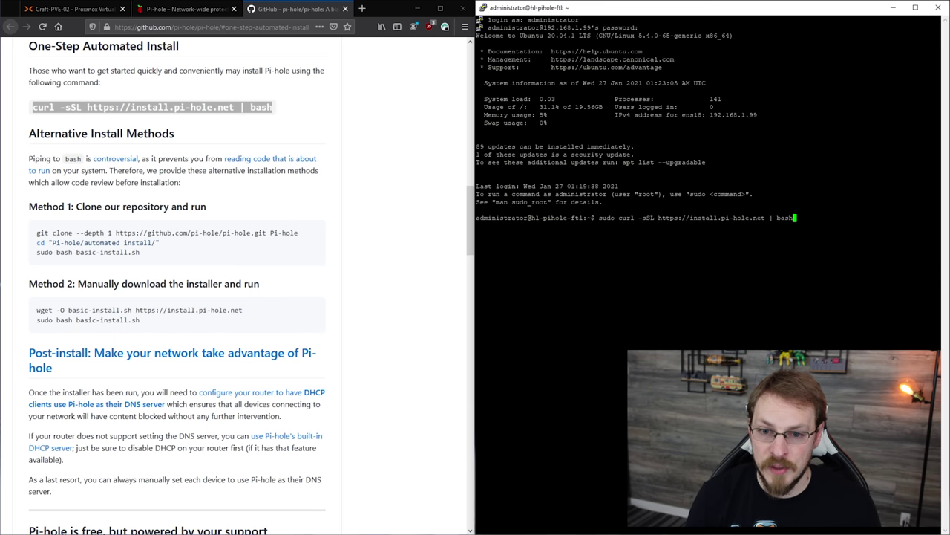
key("Return")
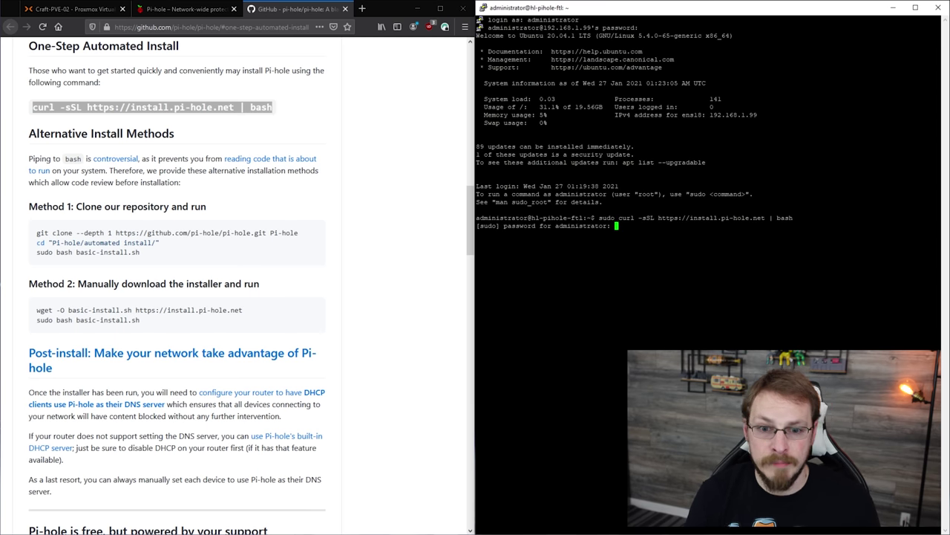
type("password")
key("Return")
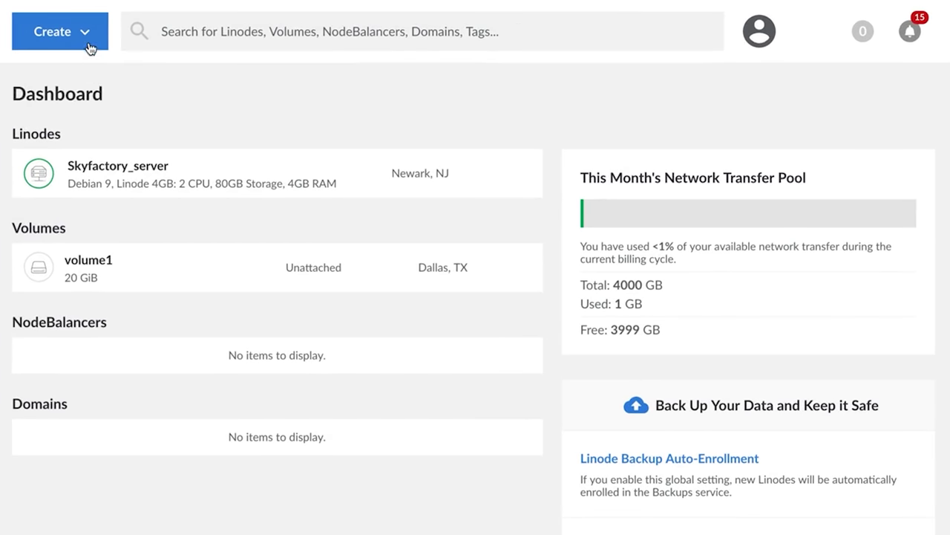
Start a new Linode with Ubuntu 19.04, the Frankfurt, DE region and the Dedicated 8GB plan
left_click(89, 48)
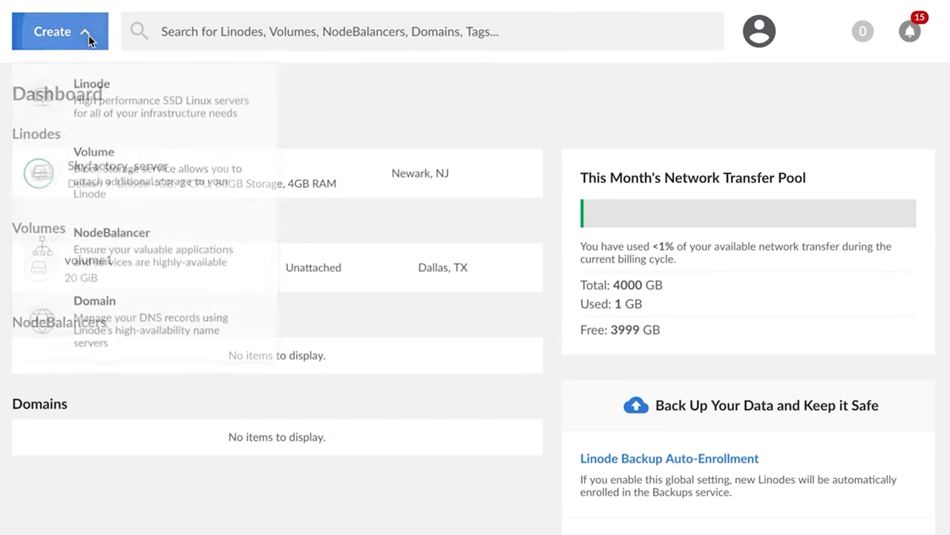
left_click(167, 98)
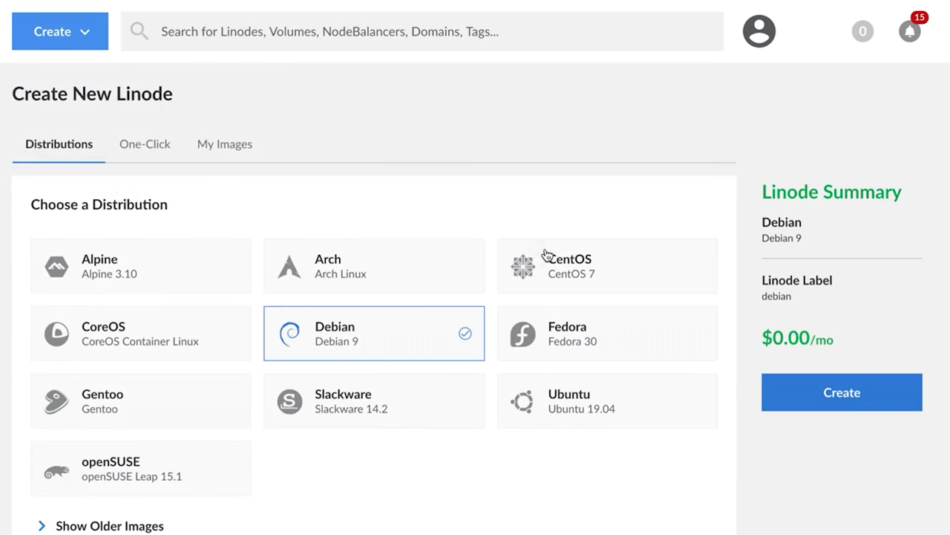
left_click(629, 394)
scroll(628, 394, "down", 4)
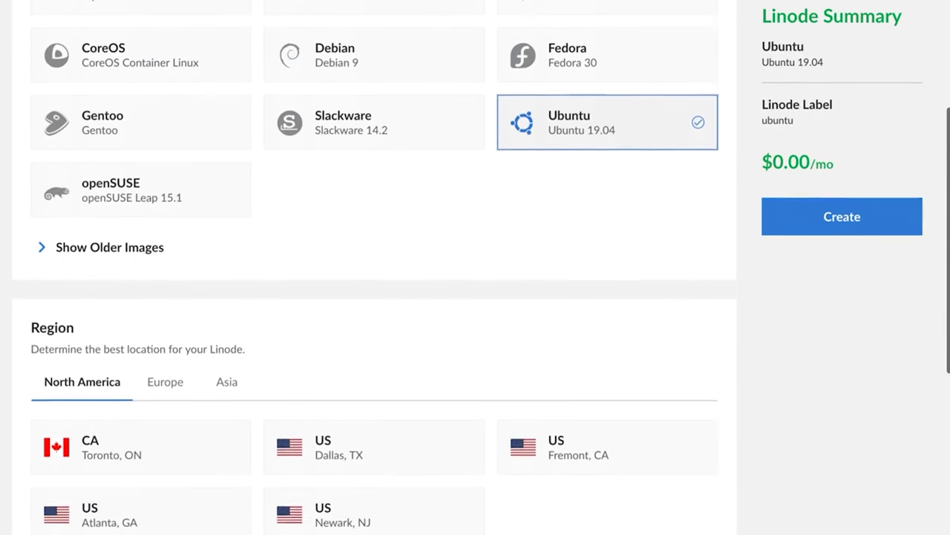
left_click(173, 345)
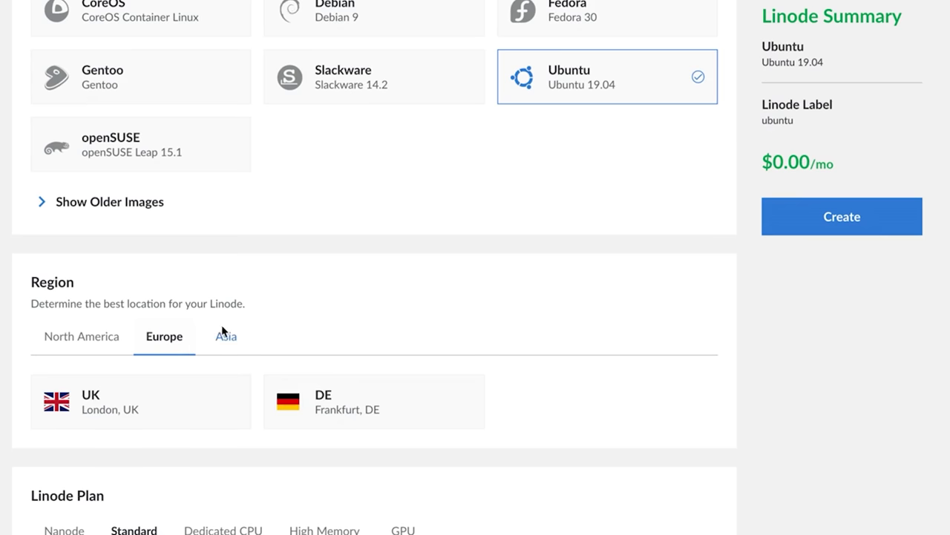
left_click(412, 386)
scroll(433, 406, "down", 4)
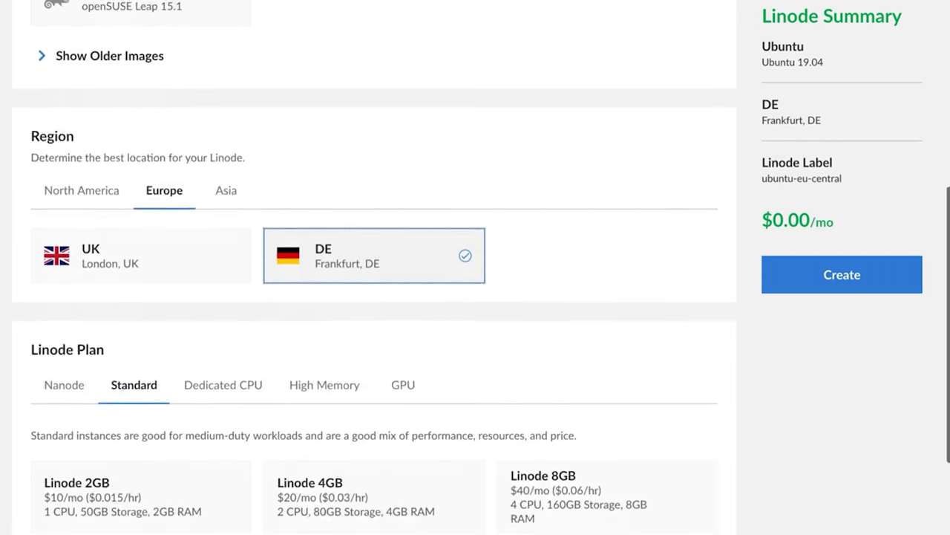
left_click(261, 265)
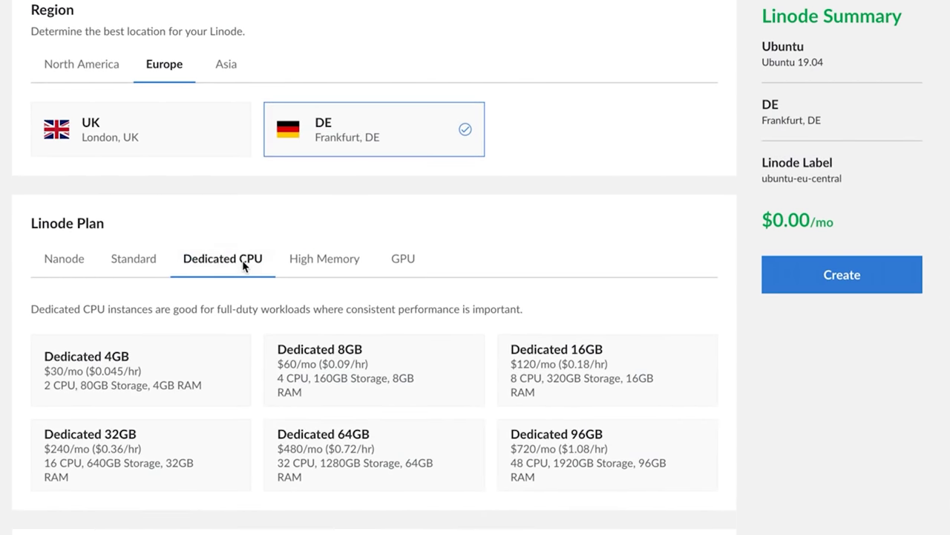
left_click(437, 382)
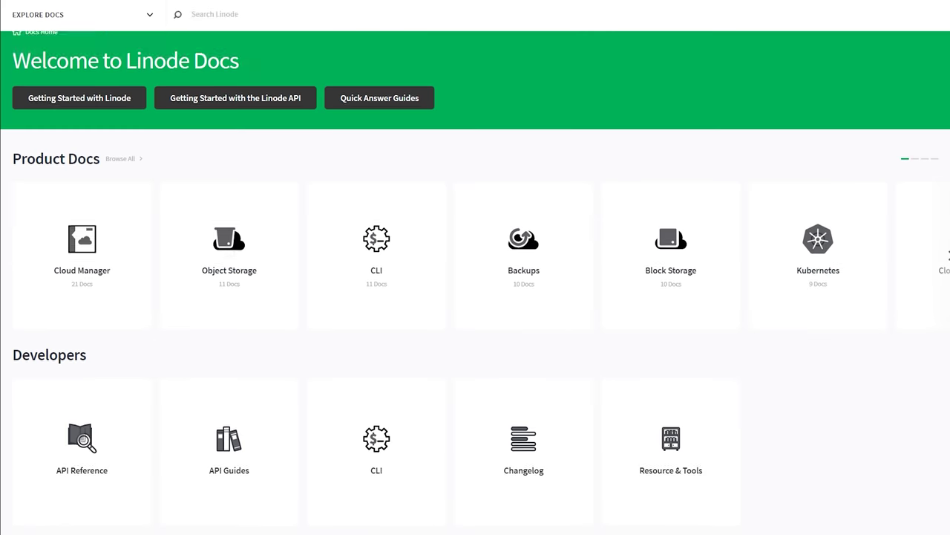
Scroll through Linode Docs, the Marketplace apps and the Backups pricing page
scroll(475, 297, "down", 3)
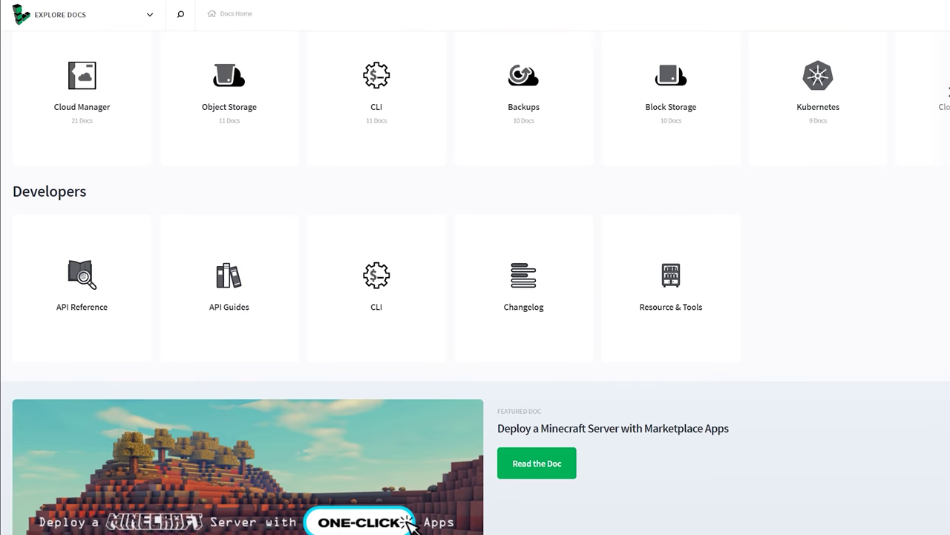
scroll(475, 297, "down", 3)
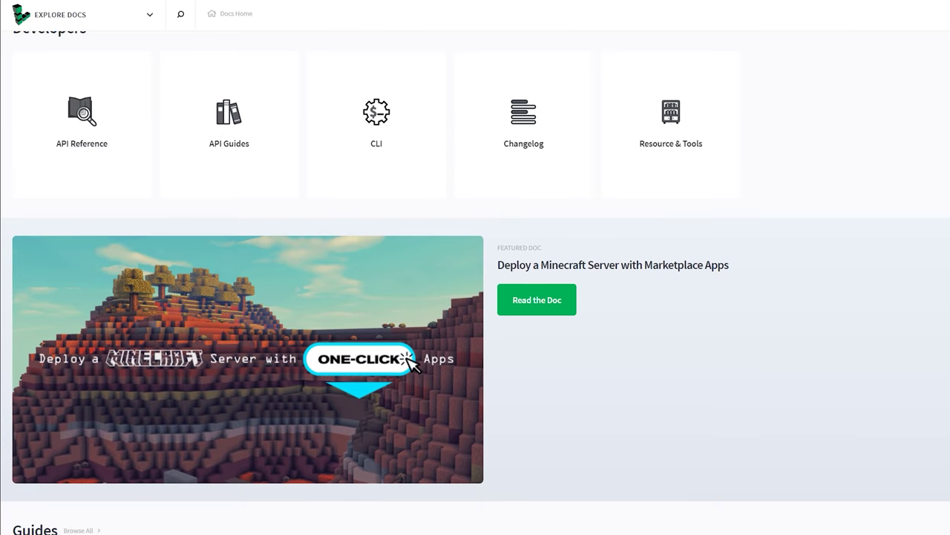
scroll(475, 297, "down", 3)
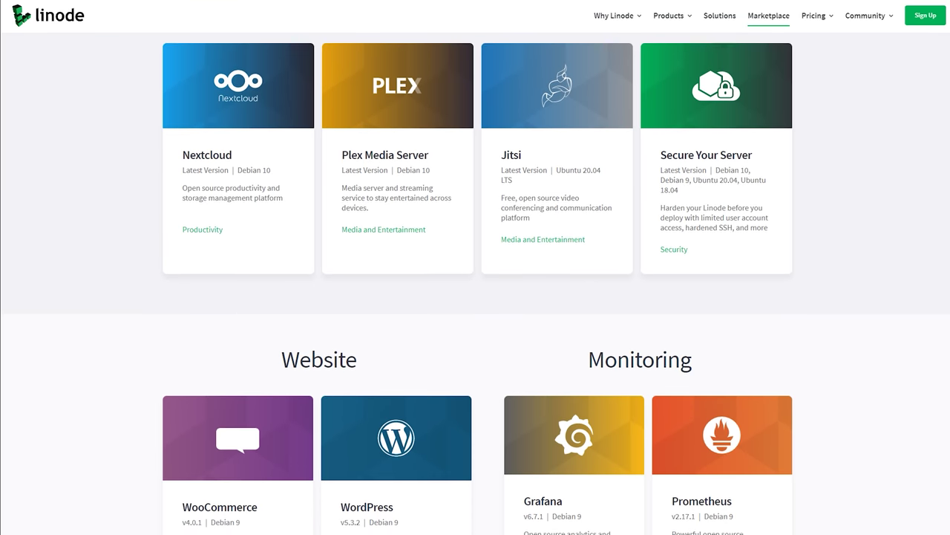
scroll(475, 297, "down", 1)
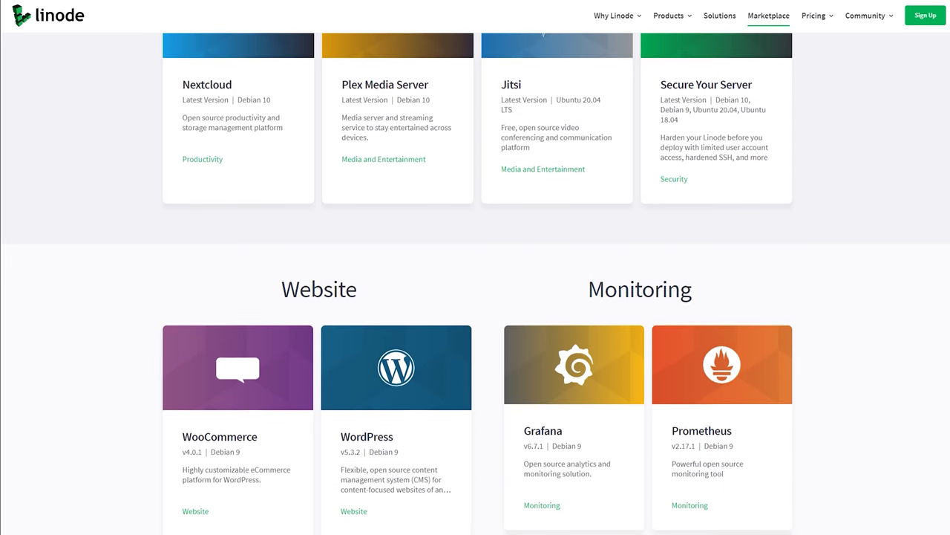
scroll(476, 267, "down", 1)
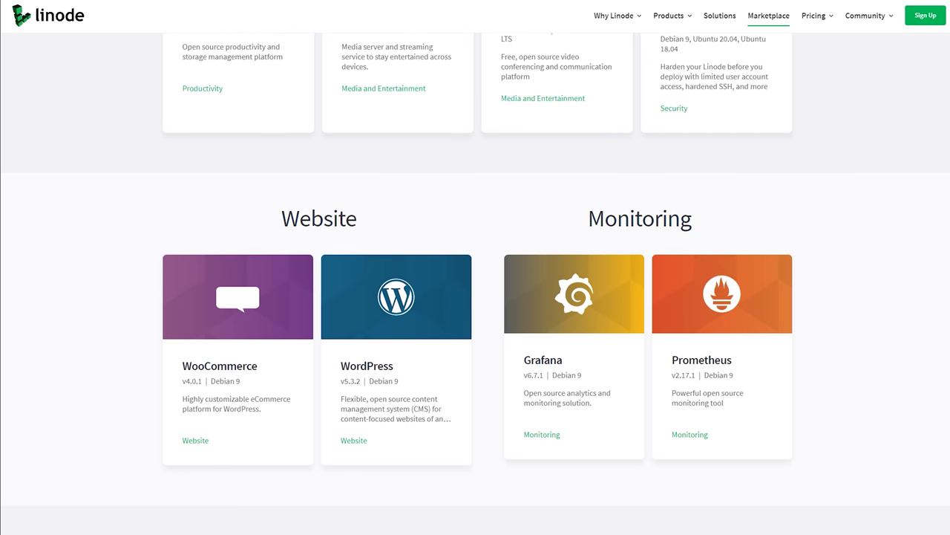
scroll(475, 267, "down", 1)
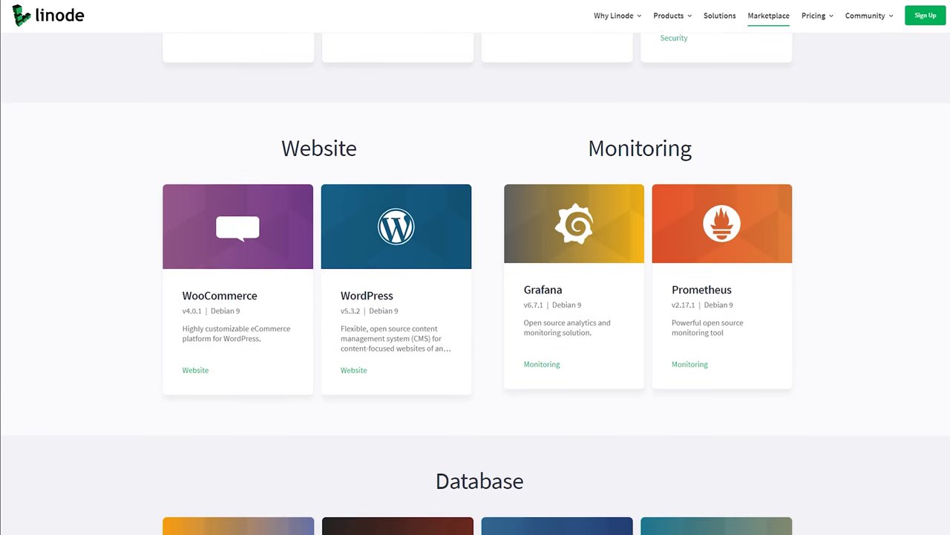
scroll(476, 267, "down", 1)
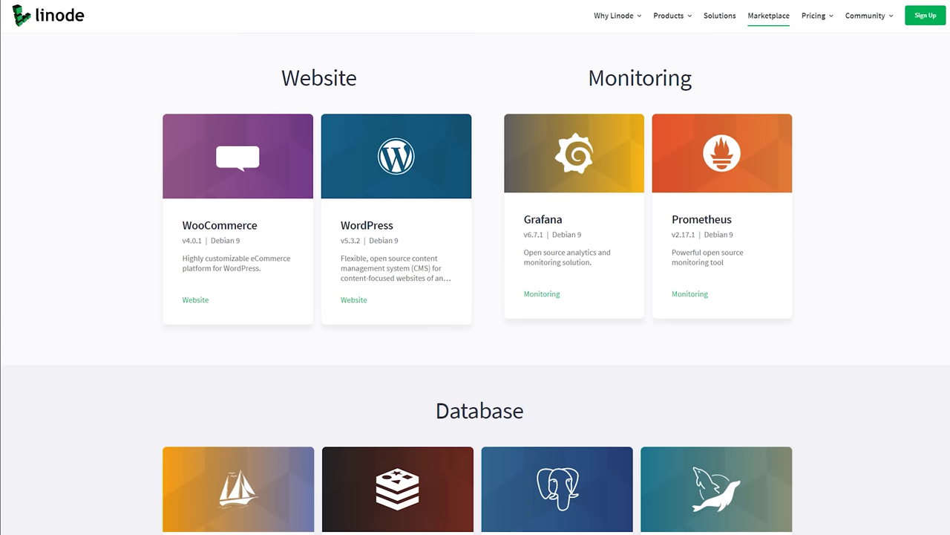
scroll(475, 267, "down", 1)
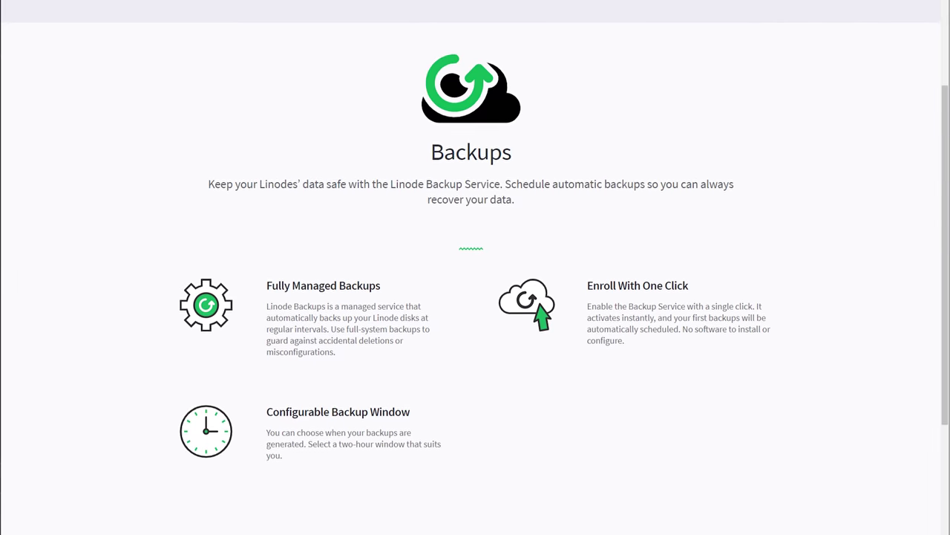
scroll(475, 267, "down", 2)
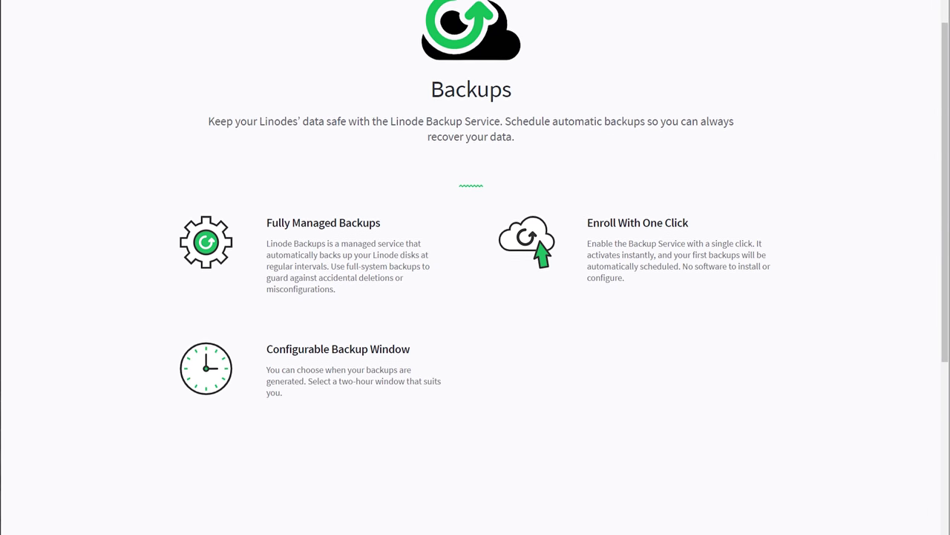
scroll(475, 267, "down", 1)
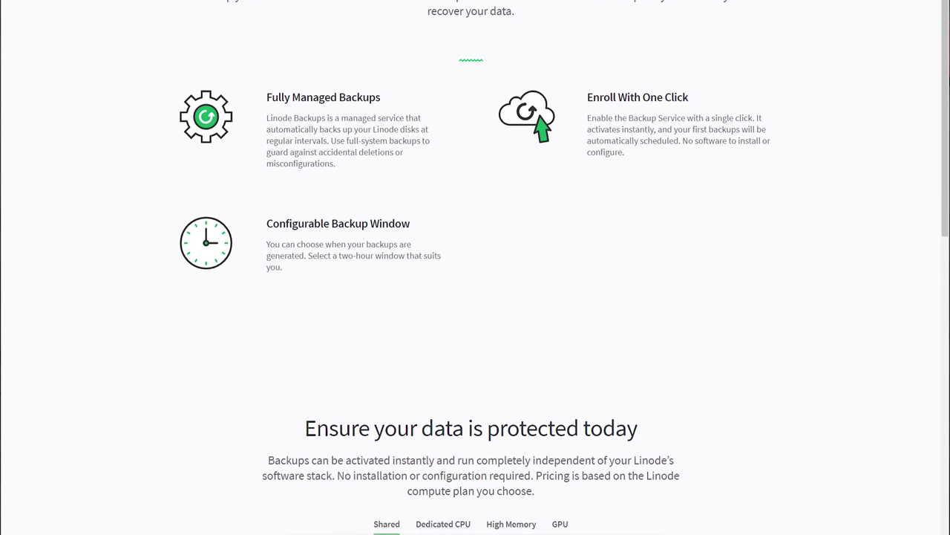
scroll(475, 267, "down", 2)
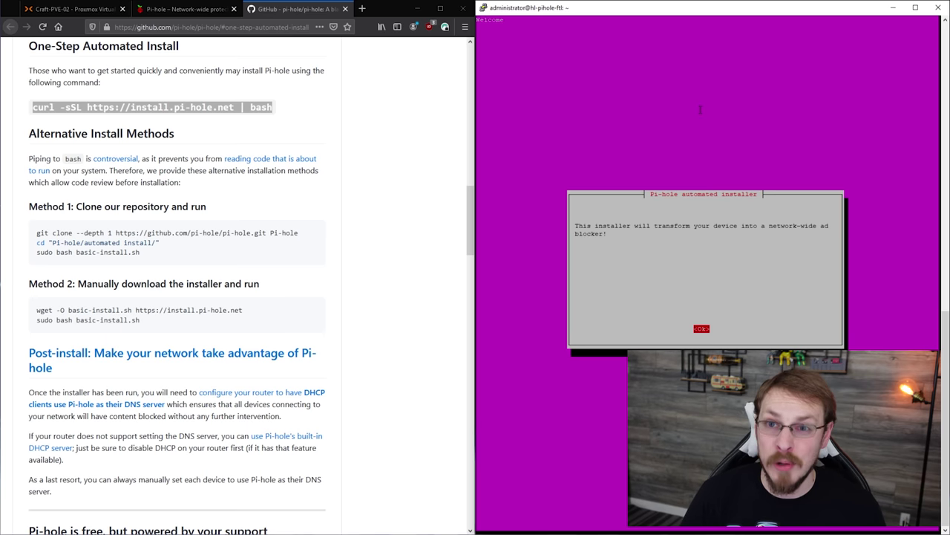
Pass the welcome screens, keep Google upstream DNS, the StevenBlack list and IPv4/IPv6 blocking
key("Return")
key("Return")
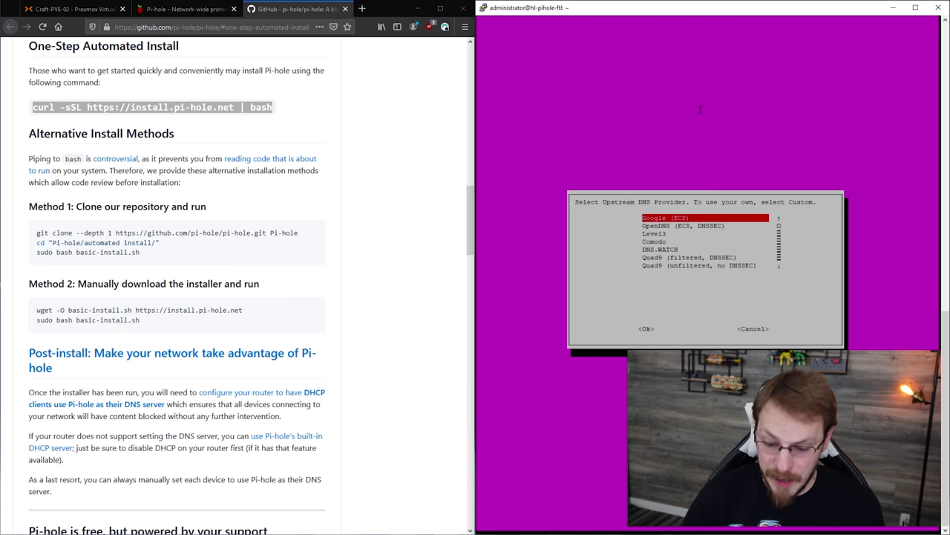
key("Return")
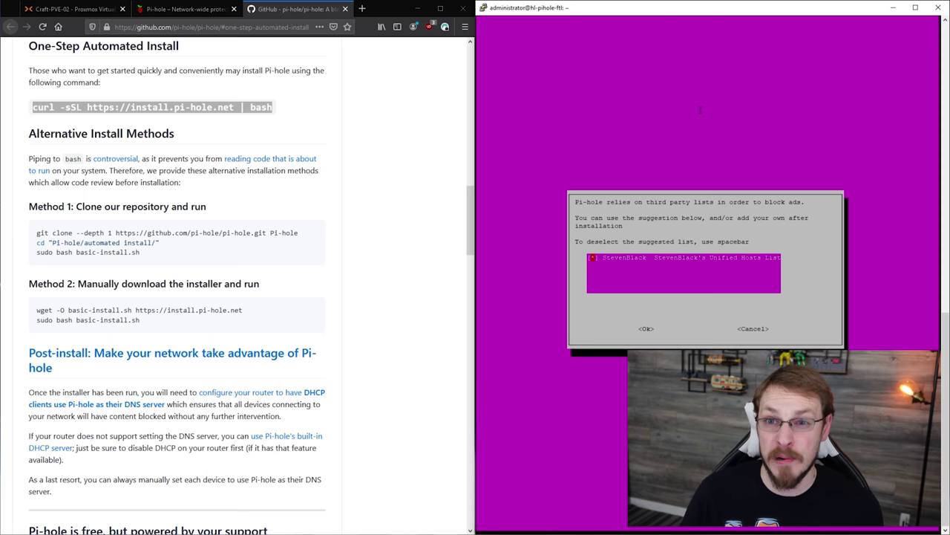
key("Tab")
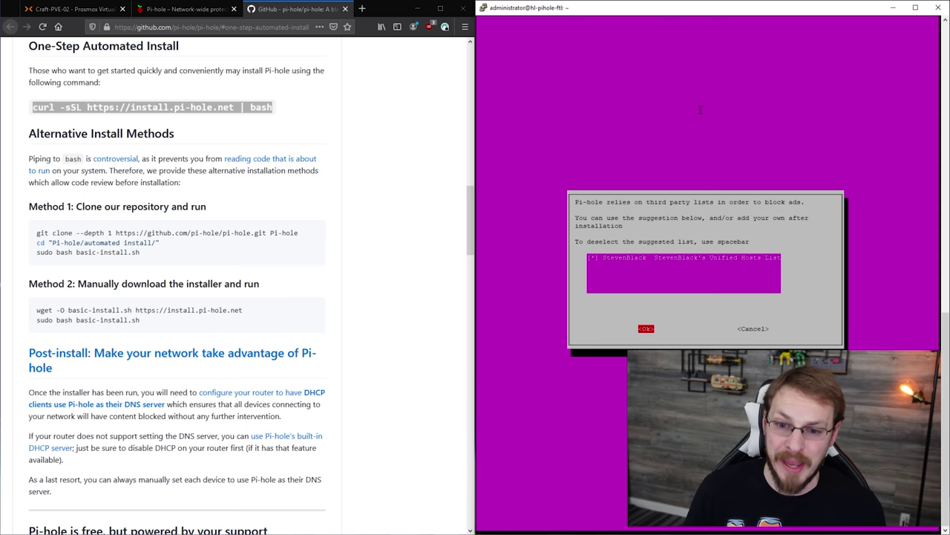
key("Return")
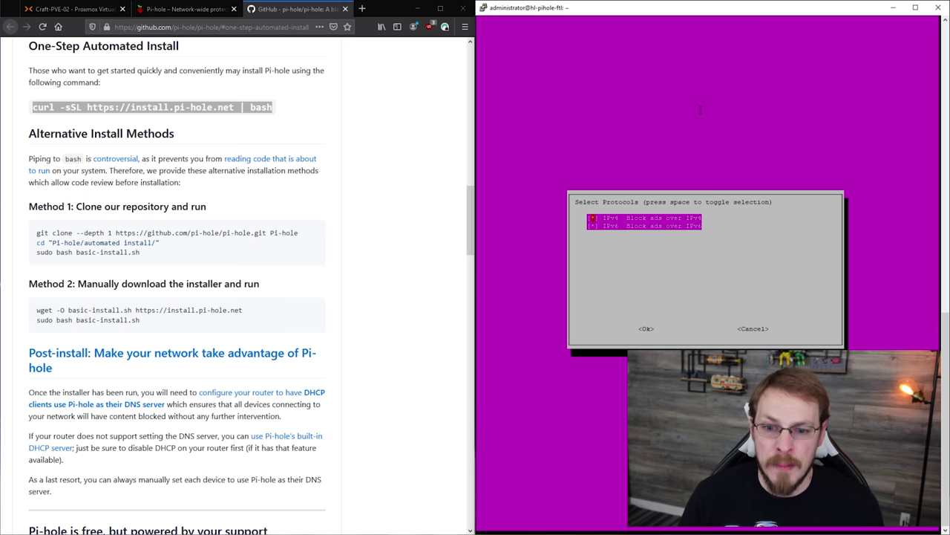
key("Return")
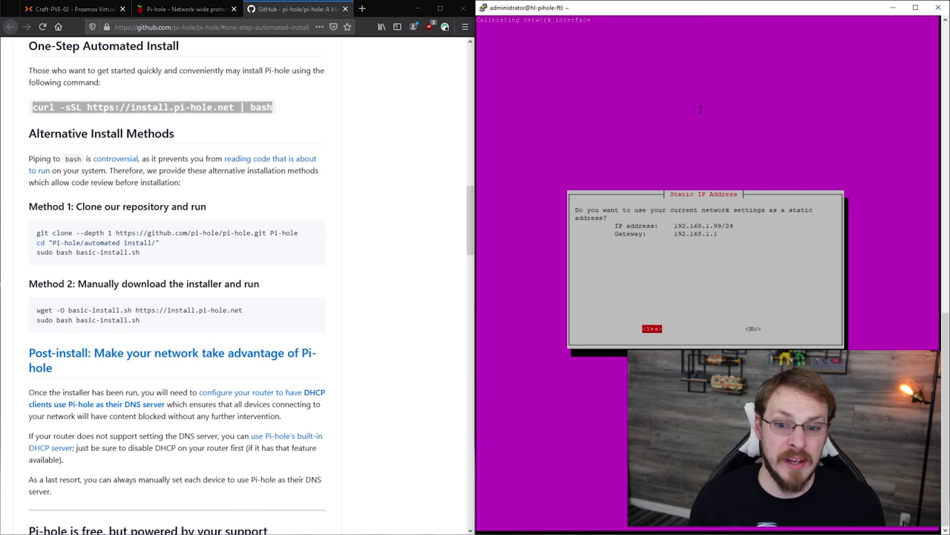
Keep 192.168.1.99/24 static, enable web admin, lighttpd and query logging, with Show everything privacy
key("Return")
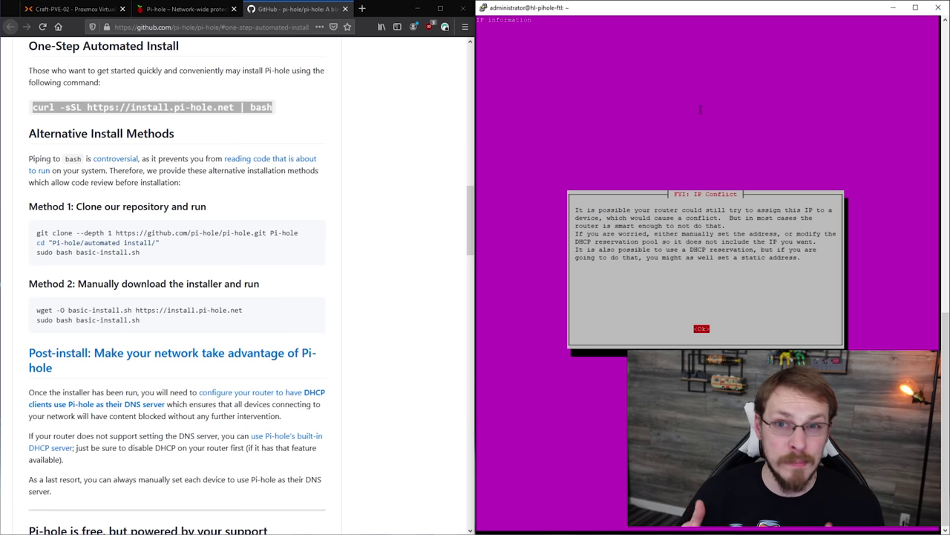
key("Return")
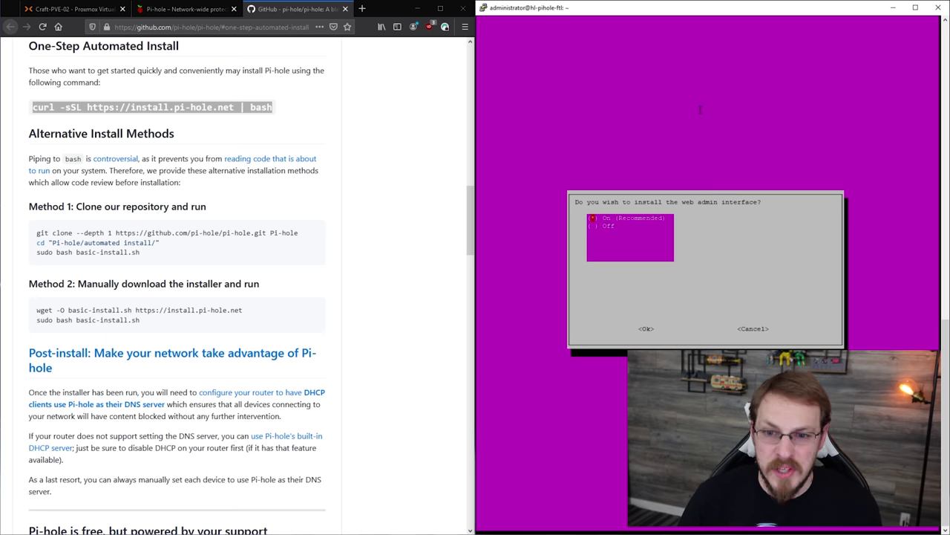
key("Return")
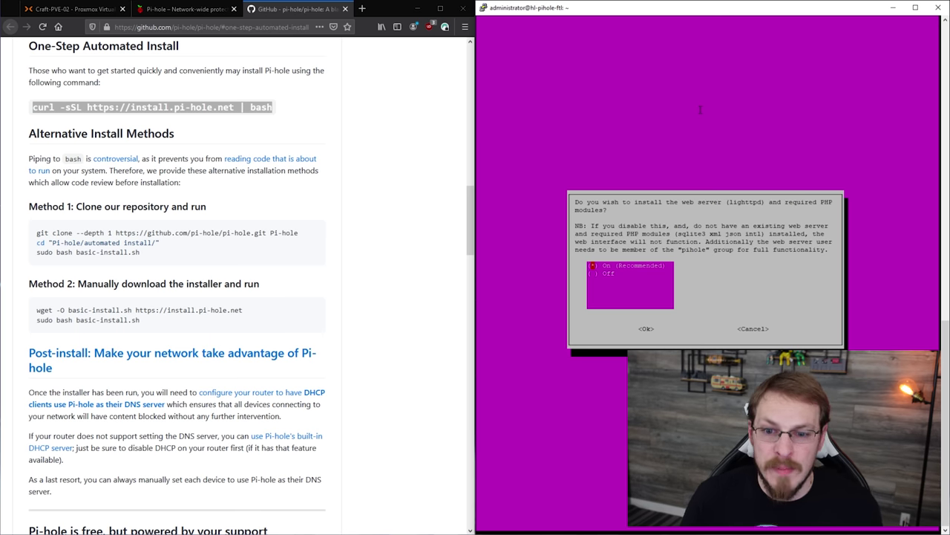
key("Return")
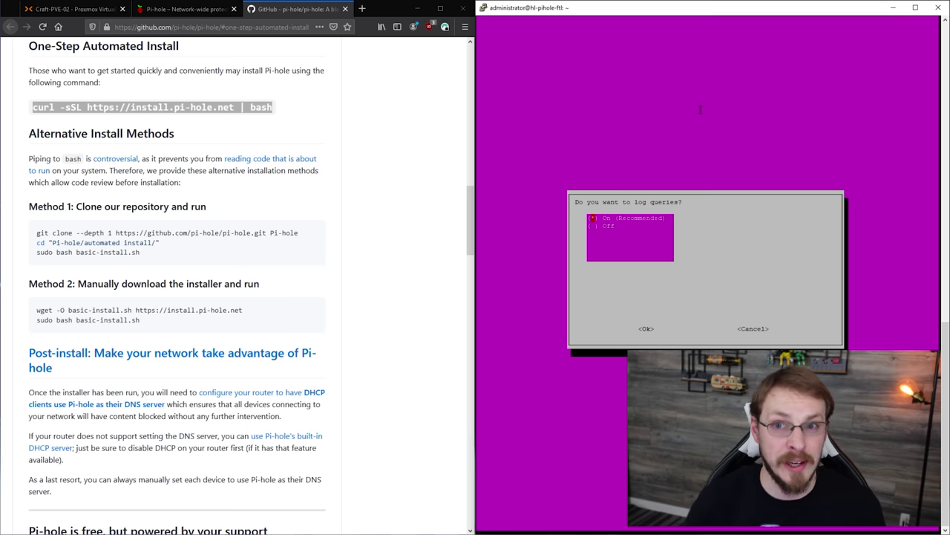
key("Return")
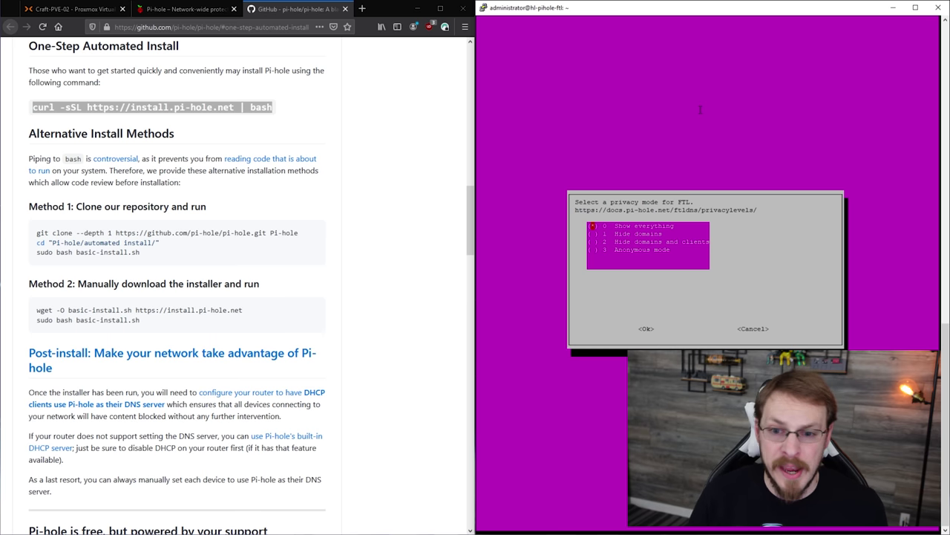
key("Return")
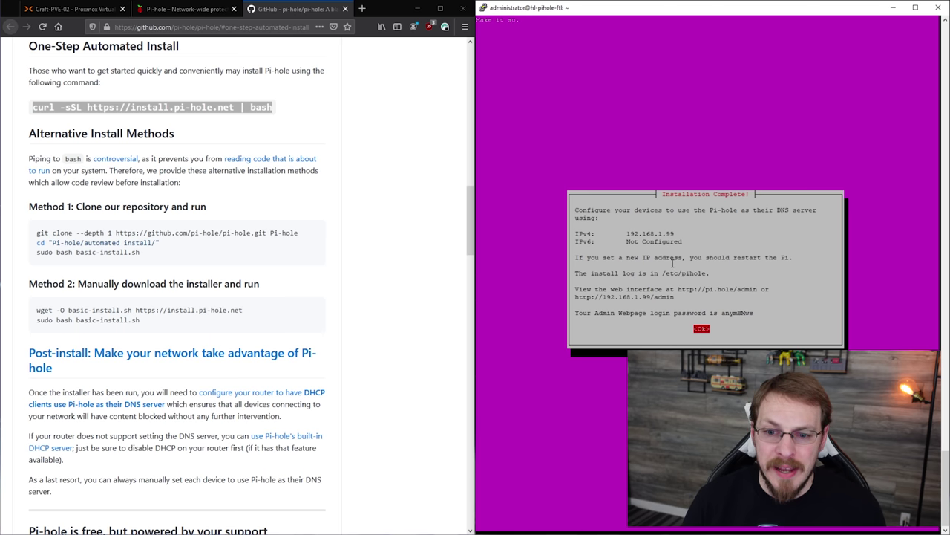
Note the 192.168.1.99/admin address, close the summary, and set a new web password with pihole -a -p
left_click_drag(680, 296, 574, 300)
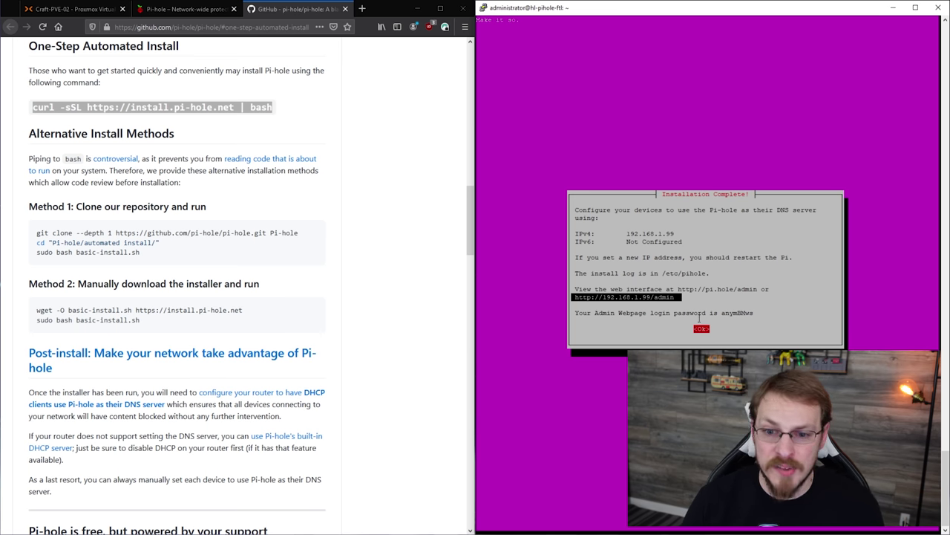
left_click_drag(765, 310, 723, 317)
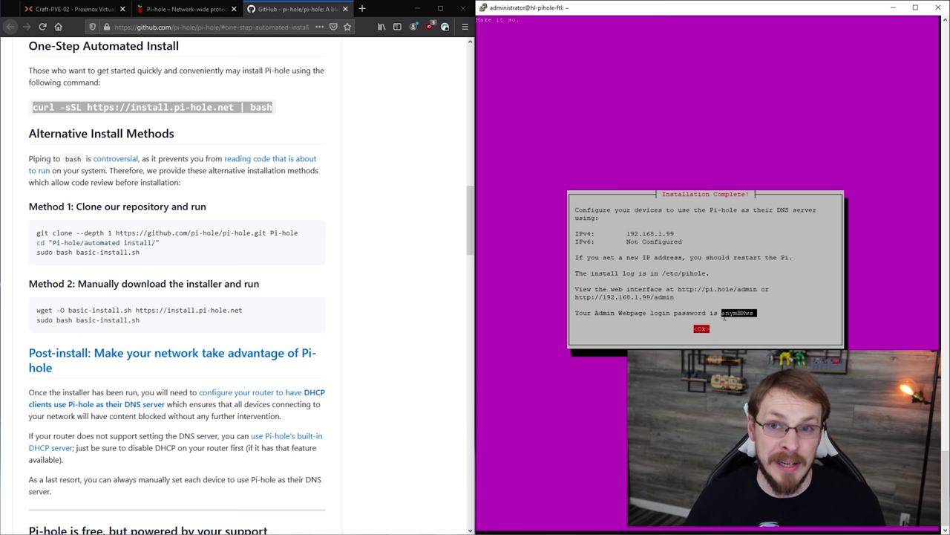
key("Return")
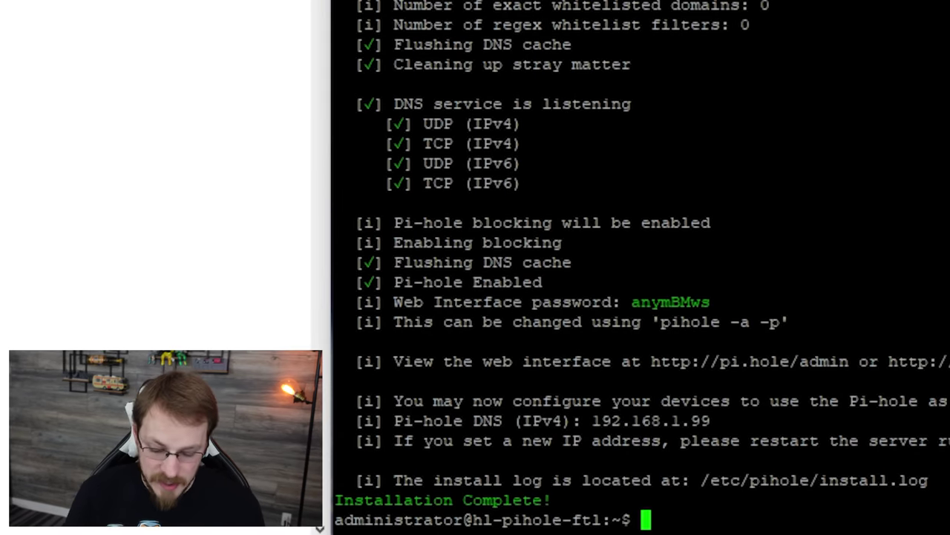
type("pihole -a -p ")
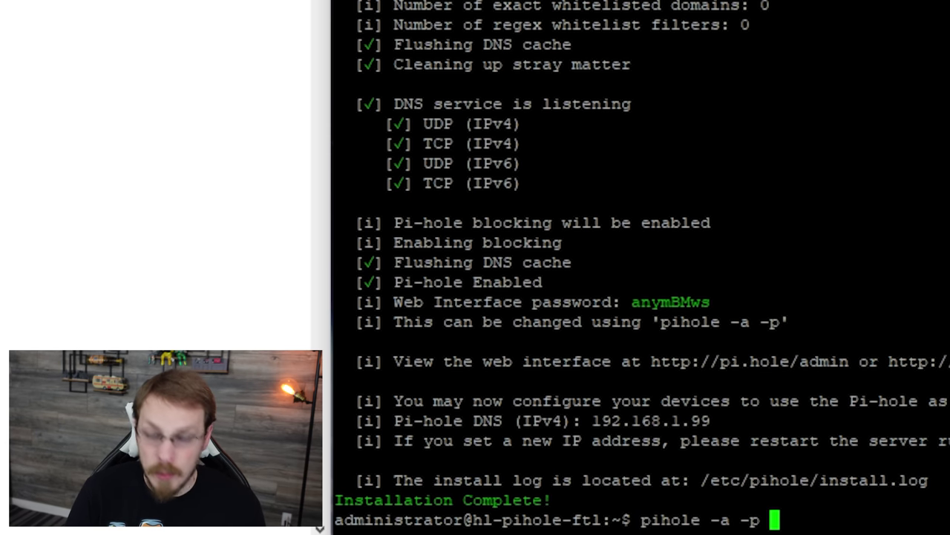
type("password1")
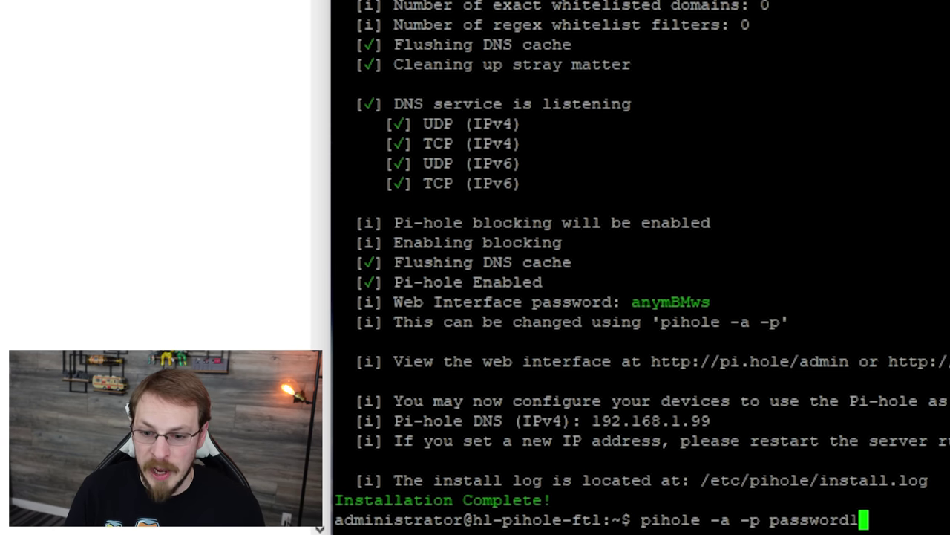
key("Return")
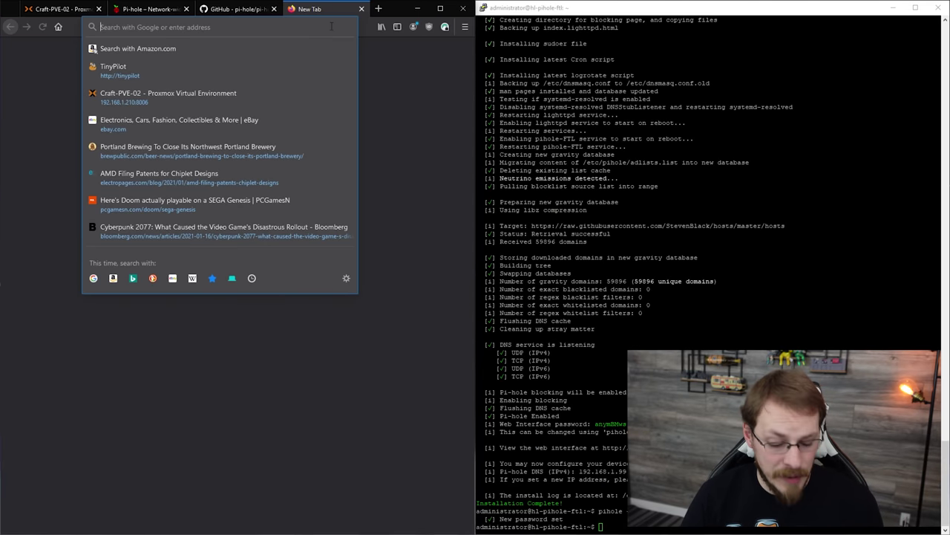
Load 192.168.1.99/admin and sign in to the Pi-hole dashboard with the new admin password
type("192.168.")
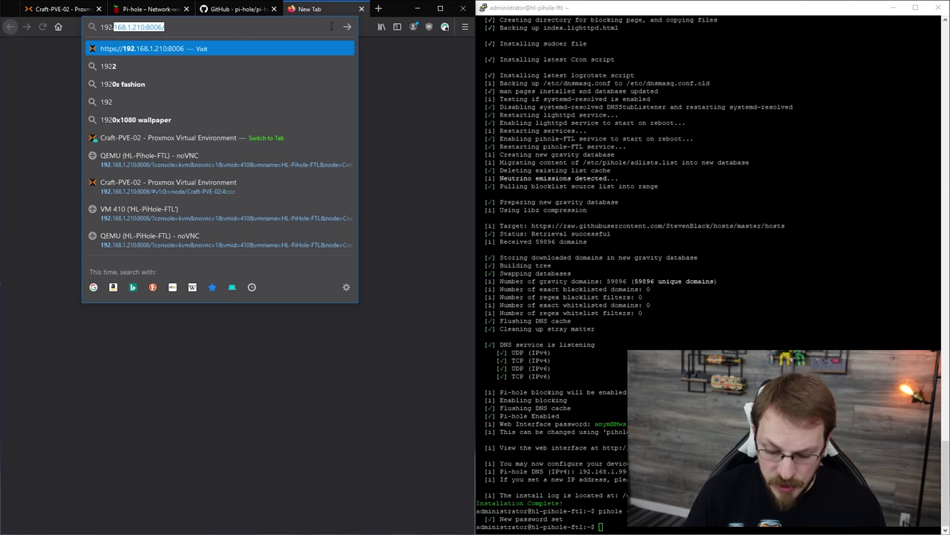
type("1.99")
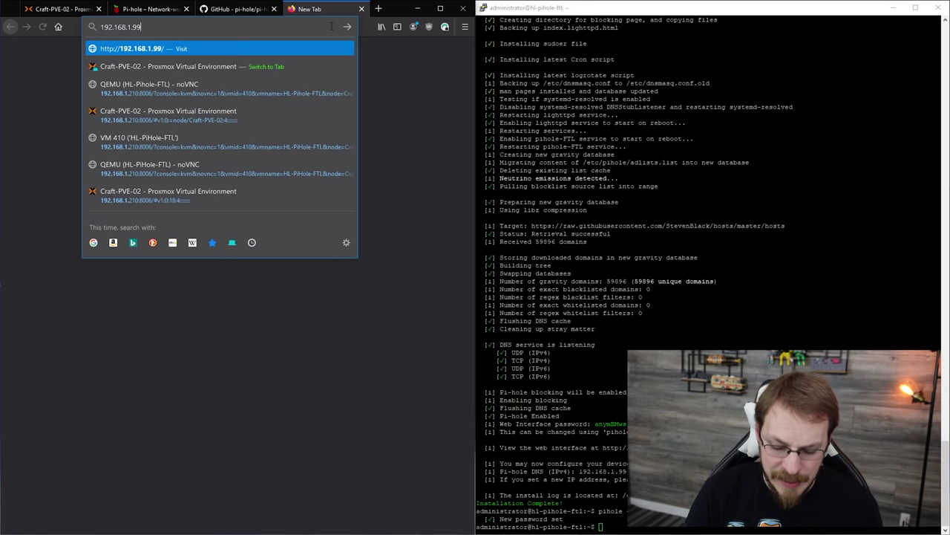
type("/admin")
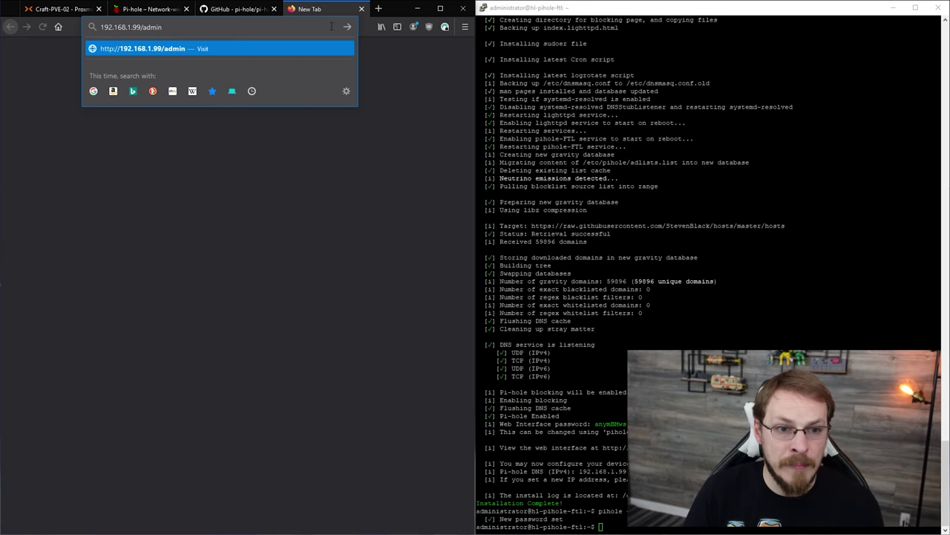
key("Return")
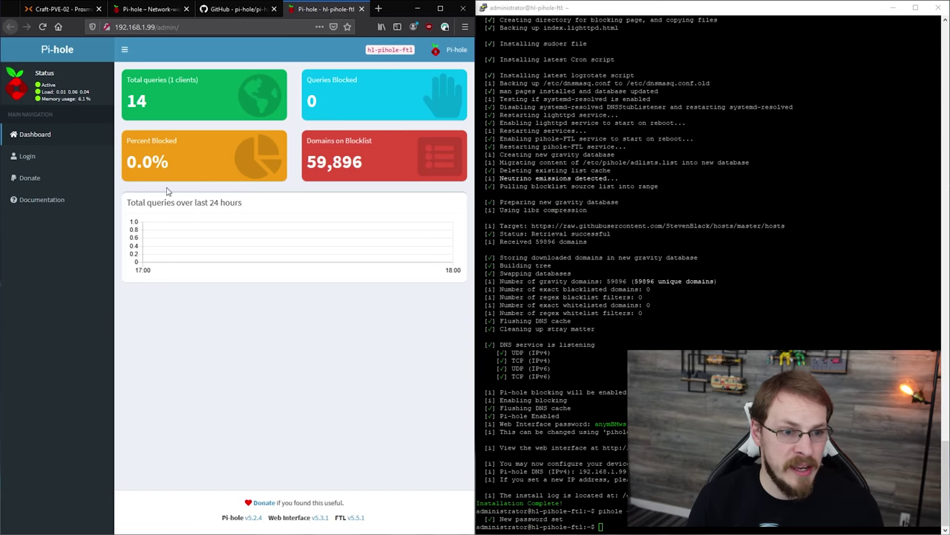
left_click(30, 157)
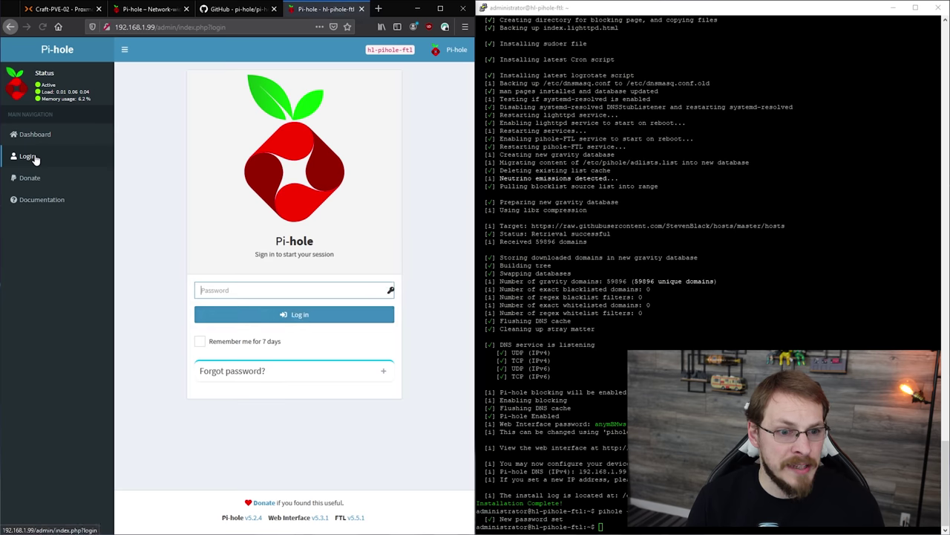
type("•••••••••")
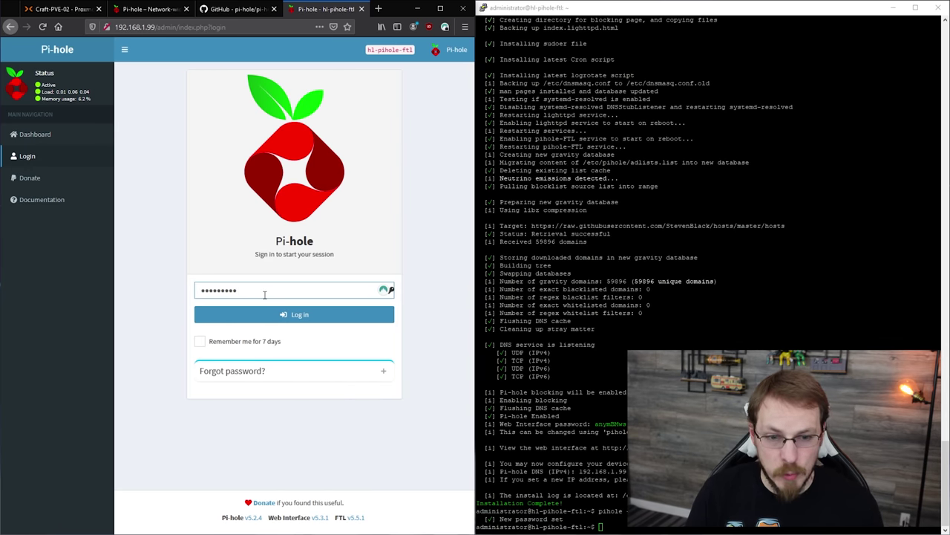
key("Return")
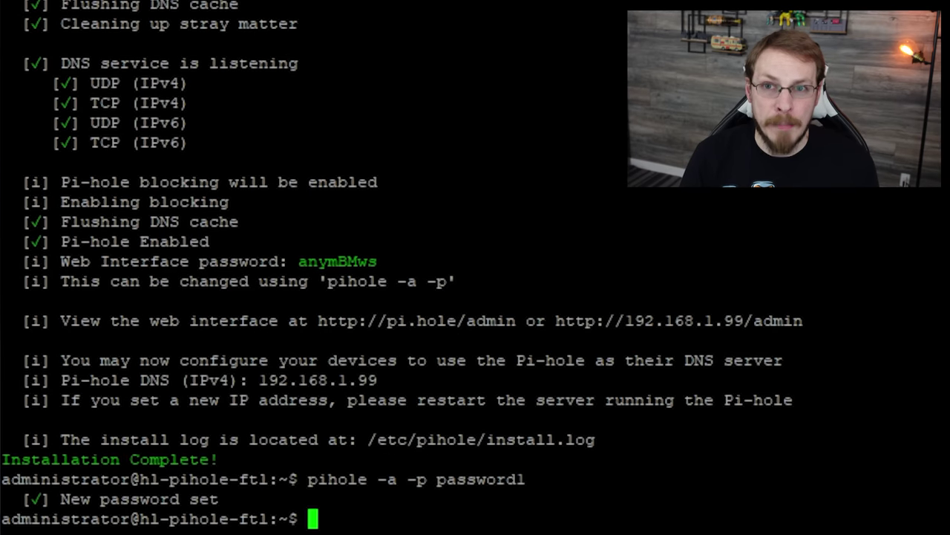
Run sudo apt update, then install Unbound with sudo apt install unbound, confirming with y
type("sudo apt update")
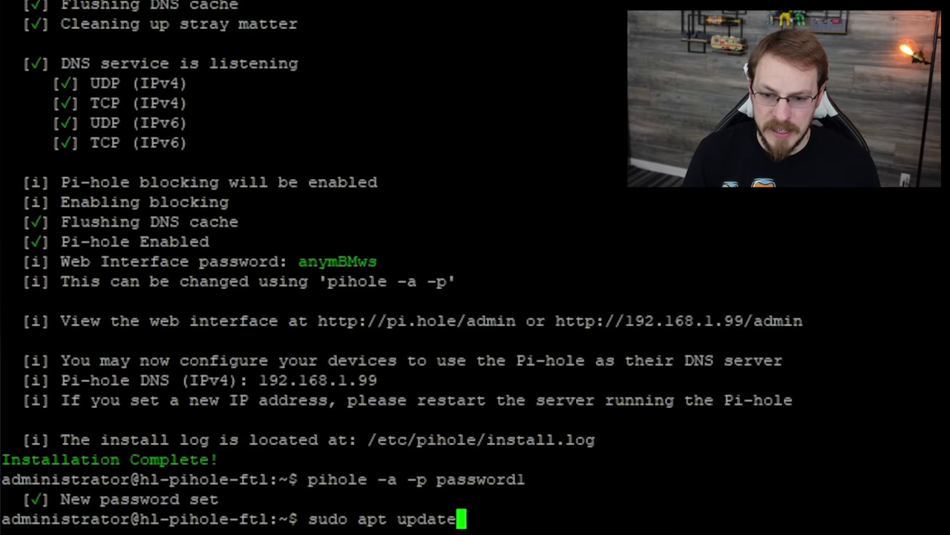
key("Return")
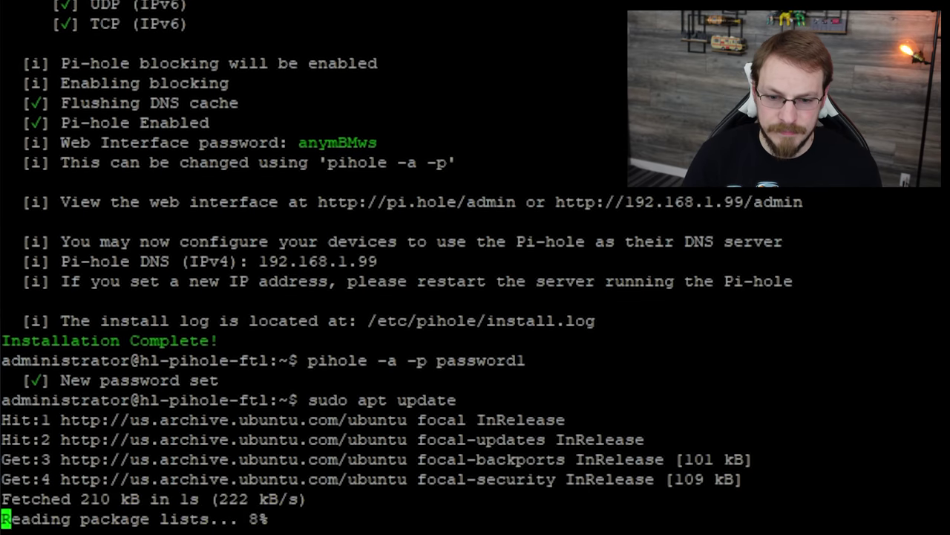
type("sudo apt in")
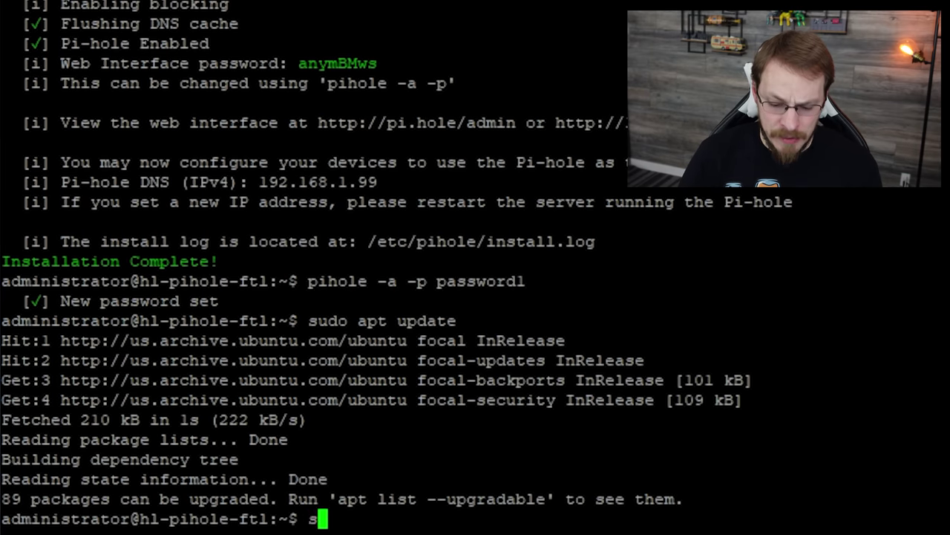
type("stall unbound")
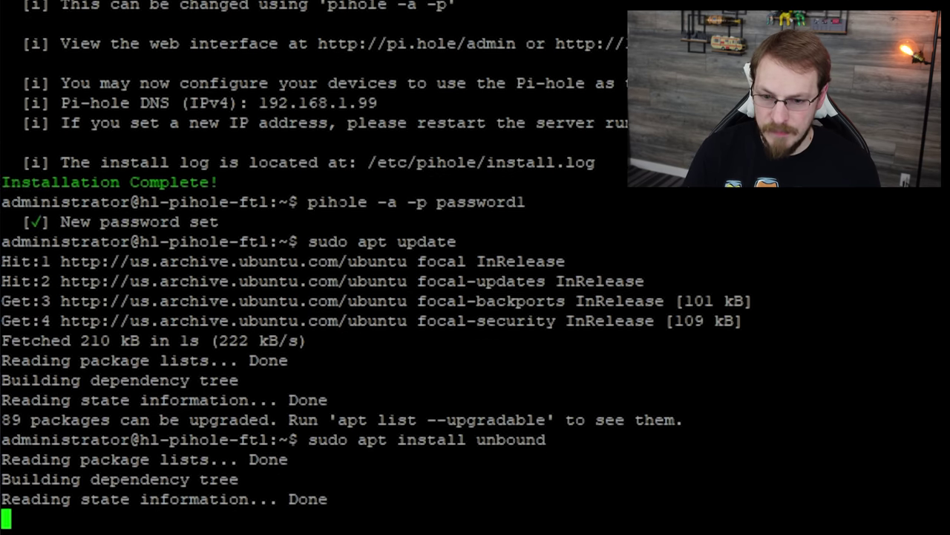
type("y")
key("Return")
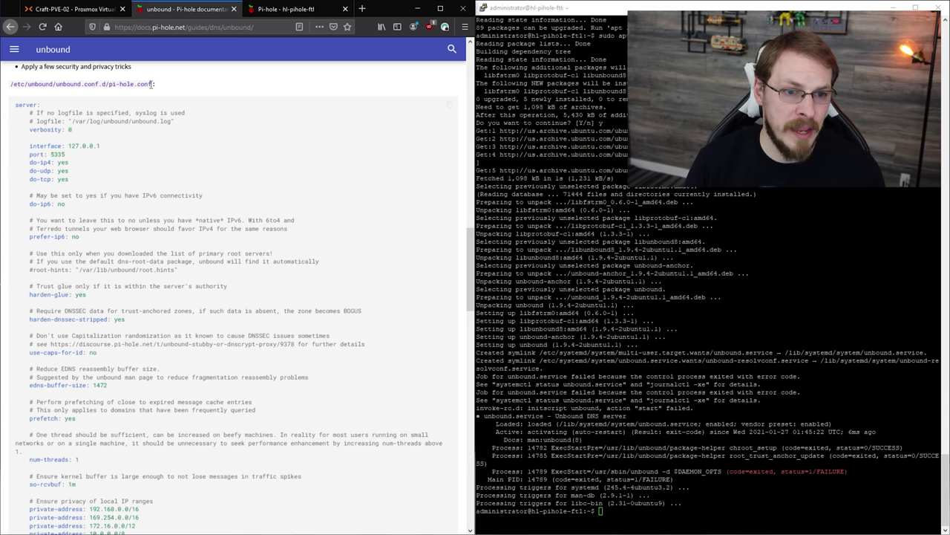
Open the copied /etc/unbound/unbound.conf.d/pi-hole.conf path in nano with sudo
left_click_drag(152, 84, 9, 88)
key("ctrl+c")
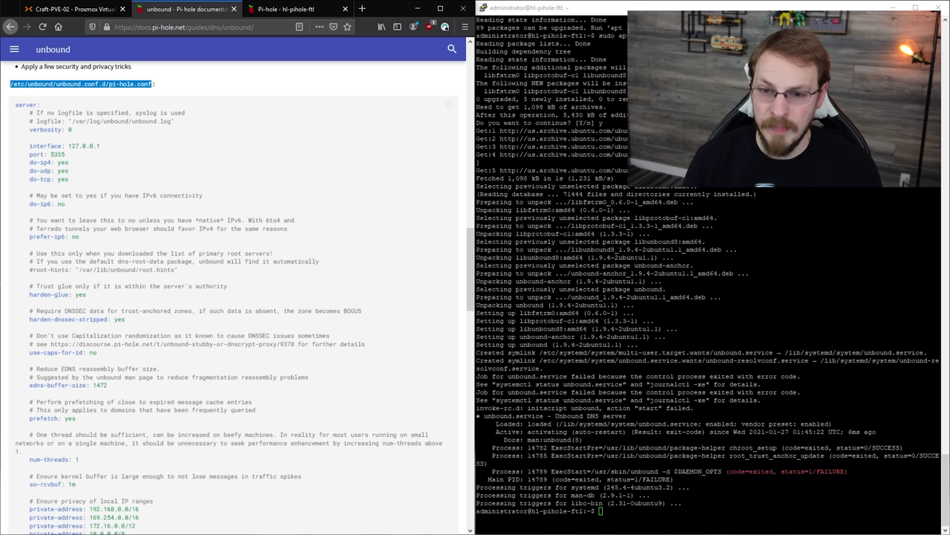
key("alt+Tab")
type("sudo nano")
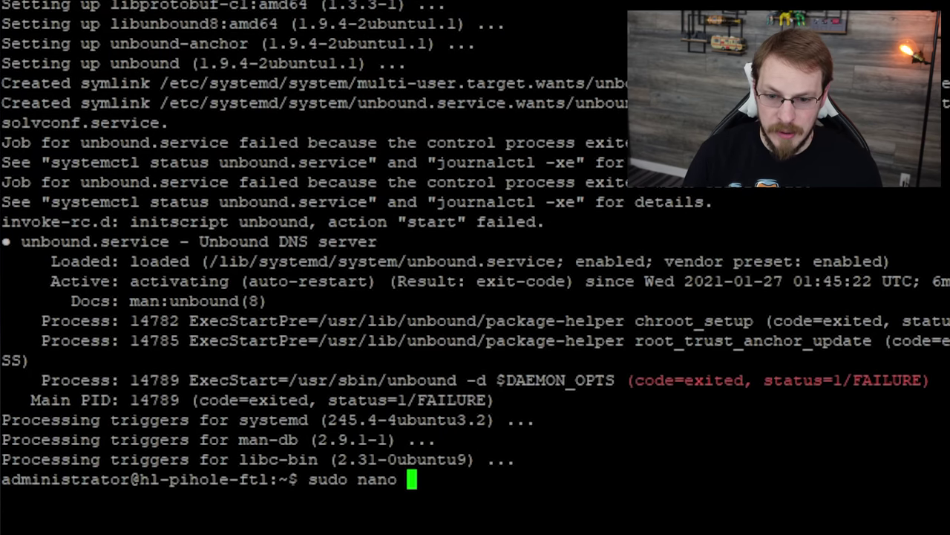
key("ctrl+v")
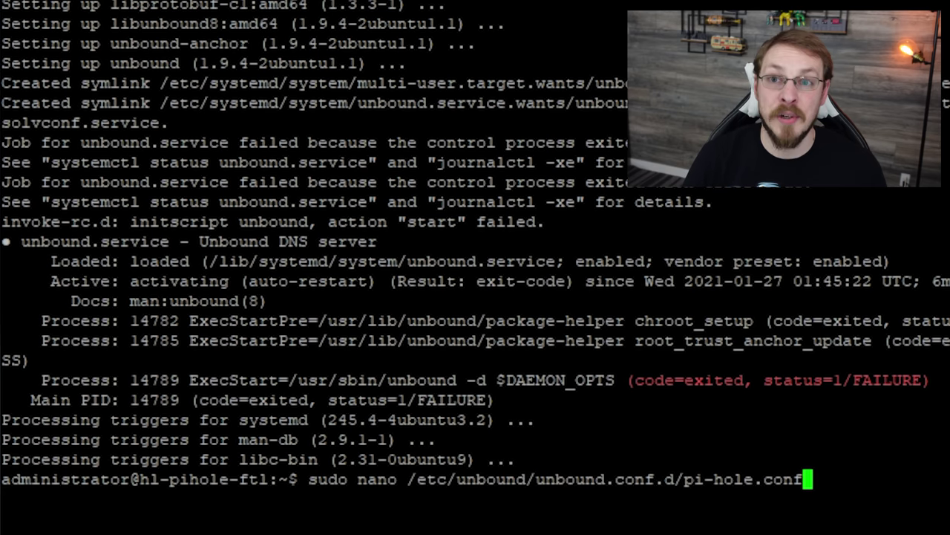
key("Return")
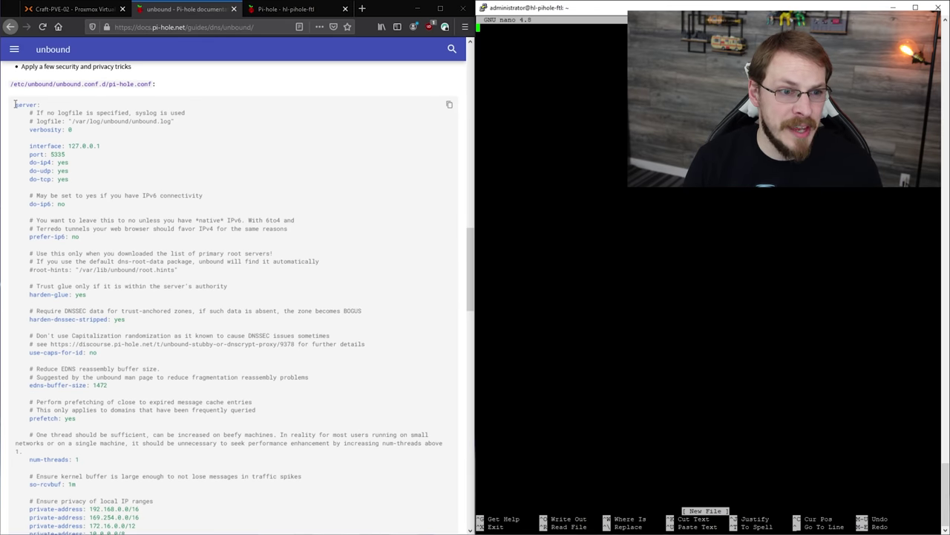
Copy the Unbound server configuration block from the docs, paste it into nano, and save pi-hole.conf
left_click_drag(15, 105, 160, 488)
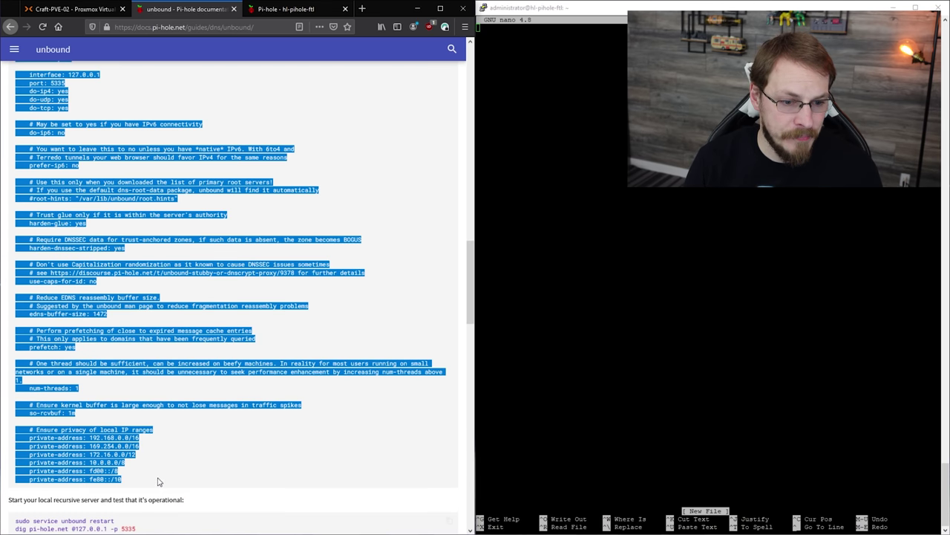
right_click(99, 441)
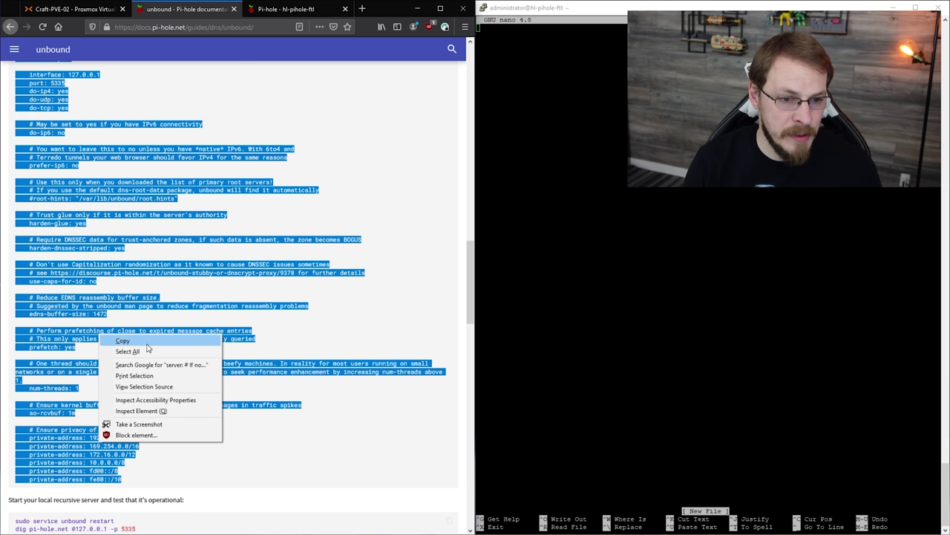
left_click(123, 341)
right_click(705, 334)
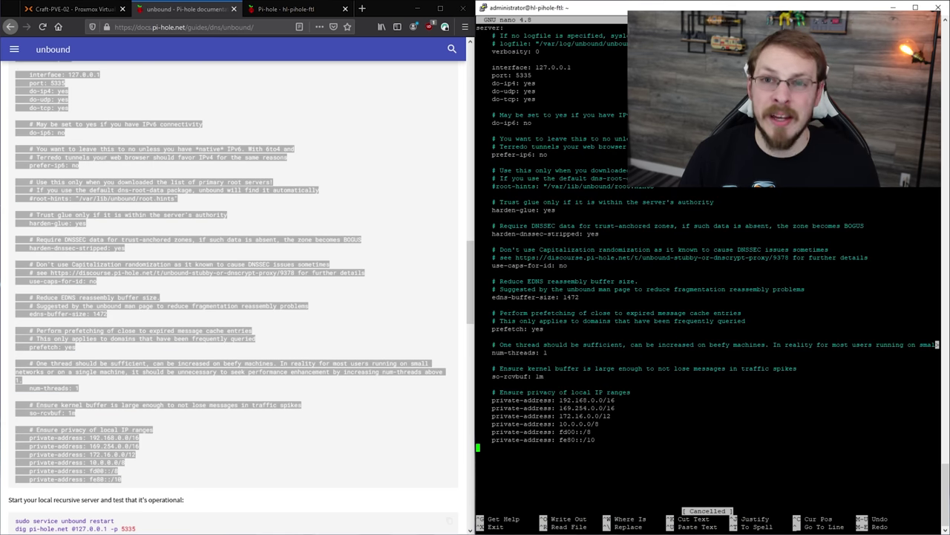
key("ctrl+x")
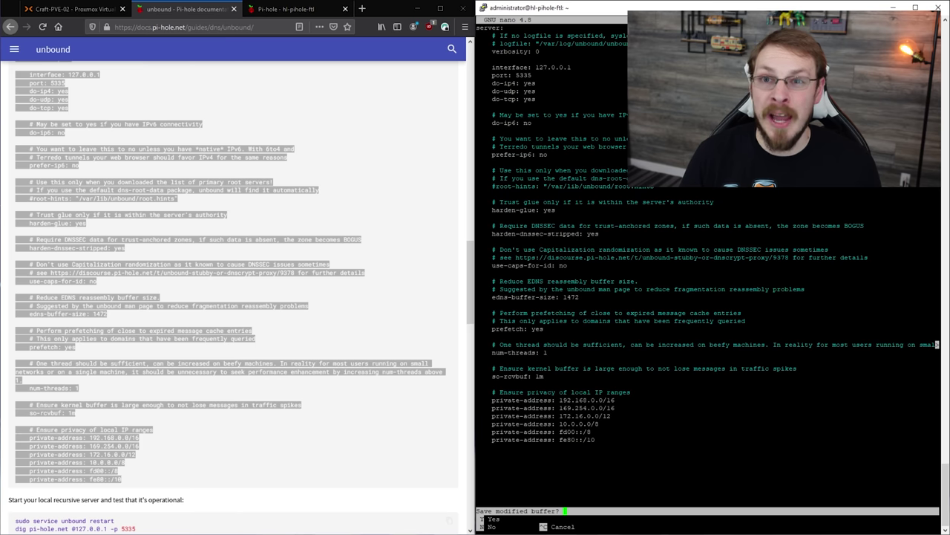
key("y")
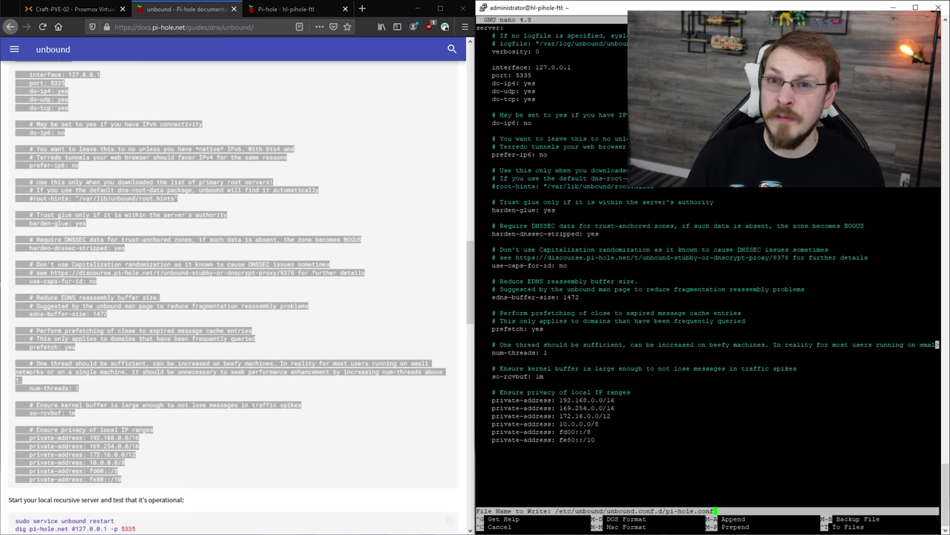
key("Return")
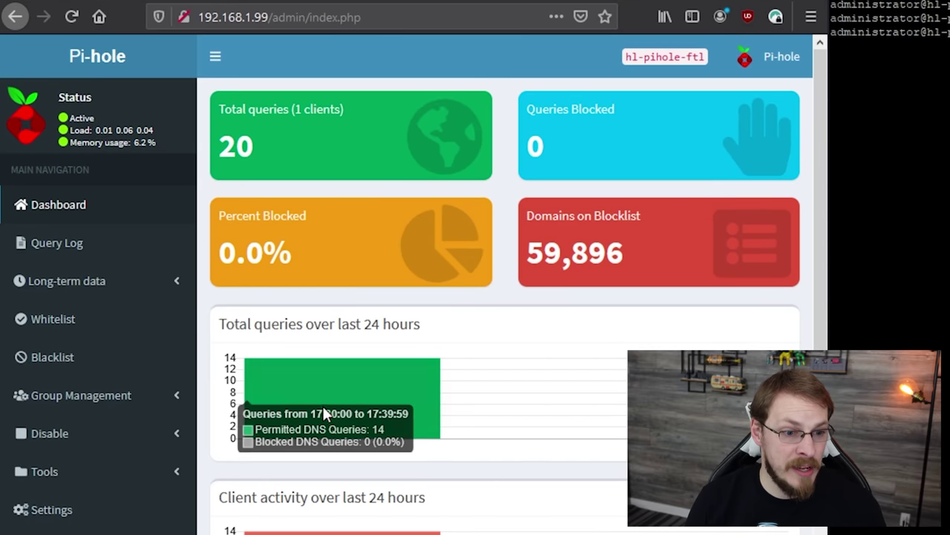
In DNS settings, uncheck both Google IPv4 upstreams, enable Custom 1 as 127.0.0.1#5335, and save
left_click(94, 516)
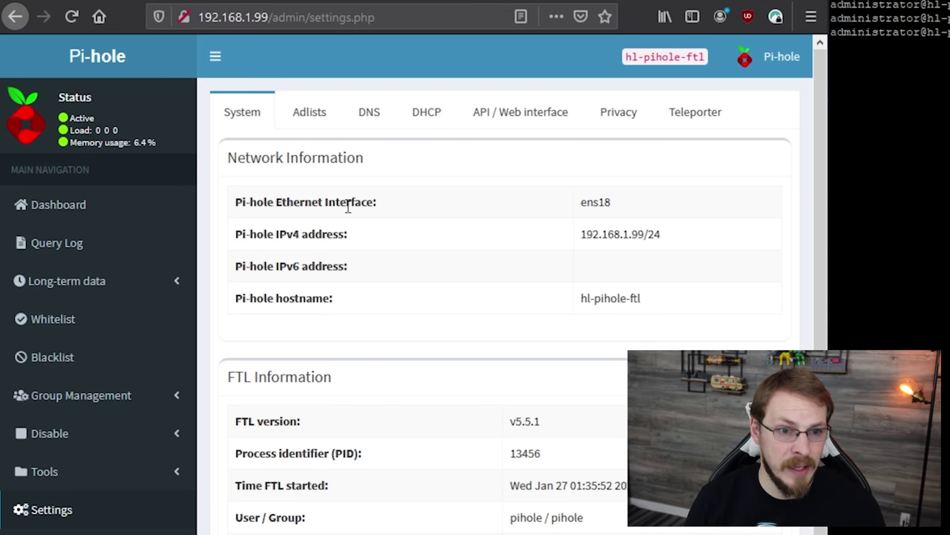
left_click(364, 120)
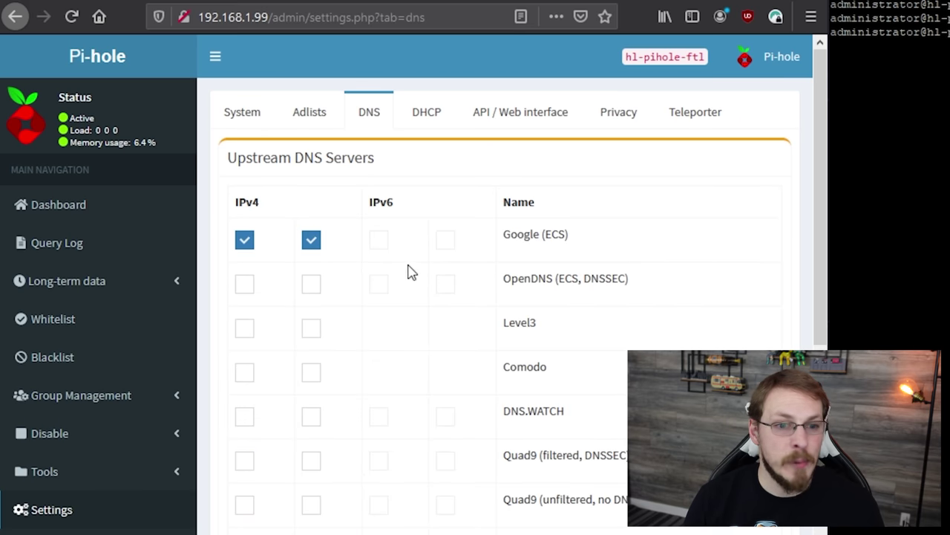
left_click(248, 244)
left_click(313, 244)
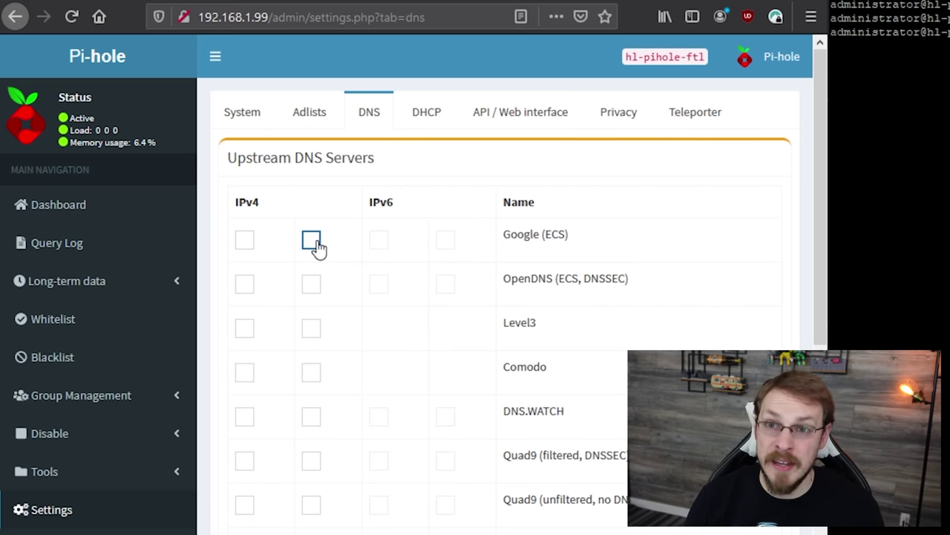
scroll(327, 186, "down", 15)
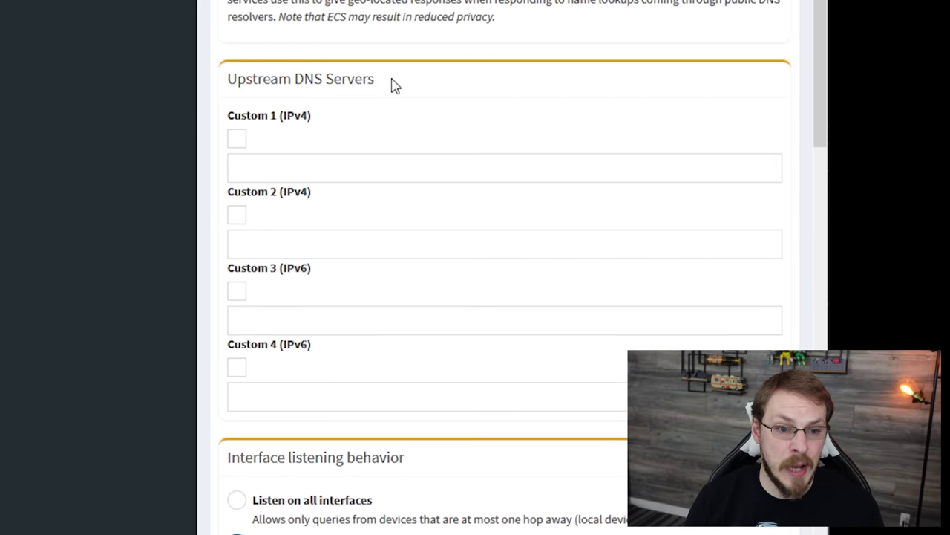
left_click(237, 141)
left_click(287, 166)
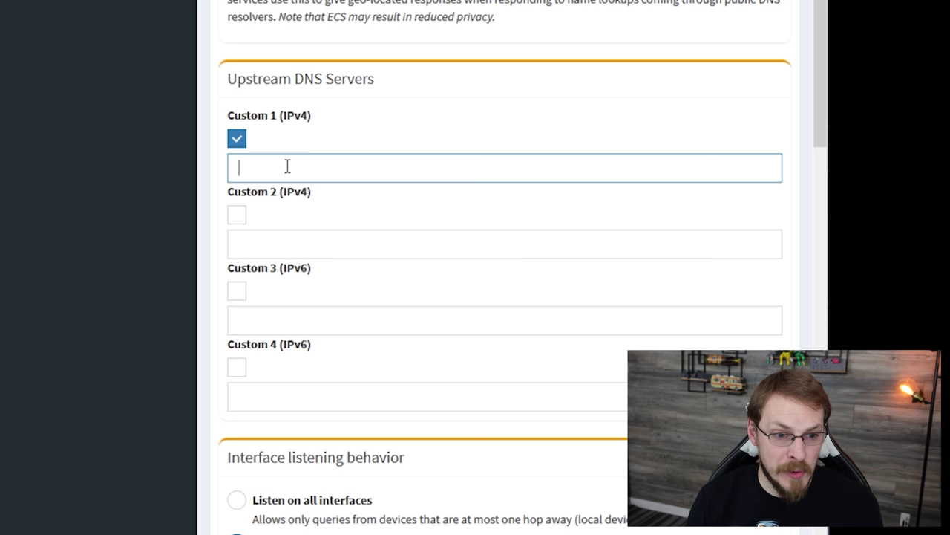
type("127.0")
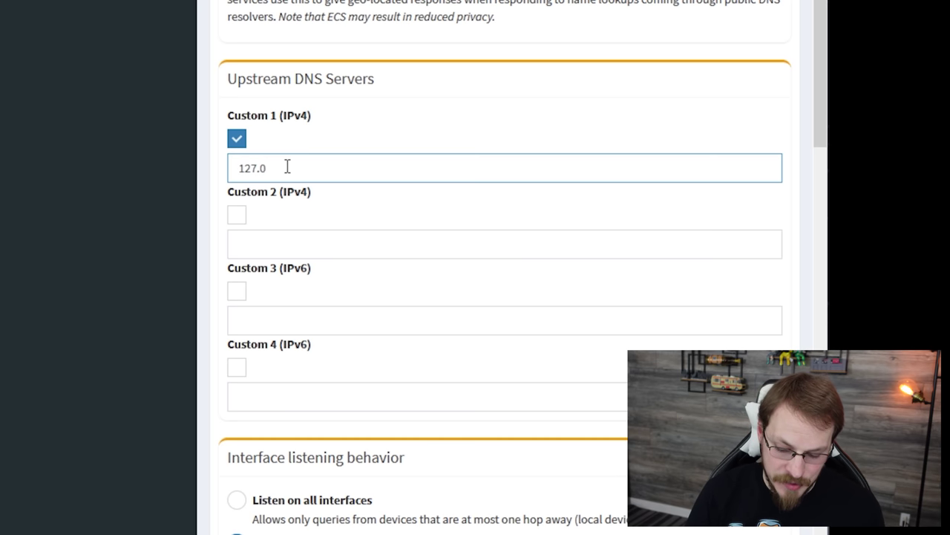
type(".0.1#")
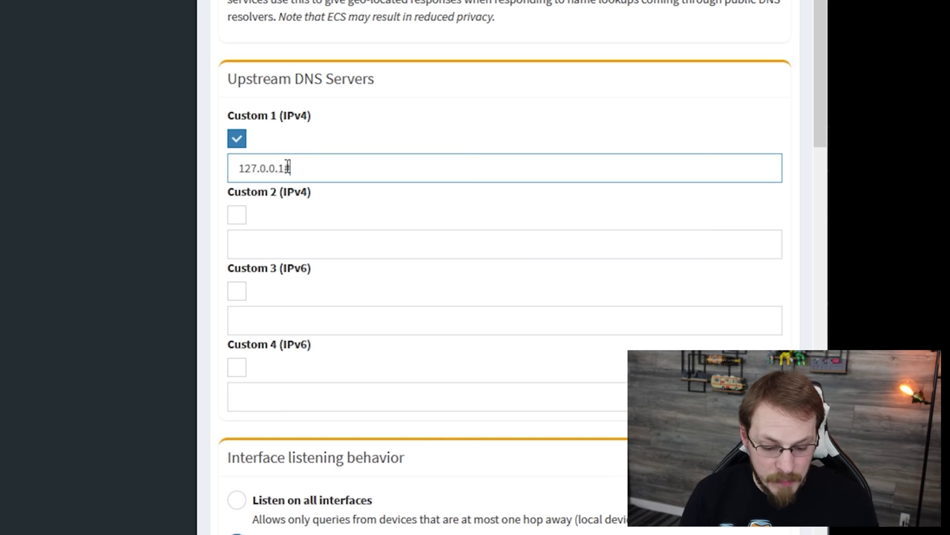
type("5335")
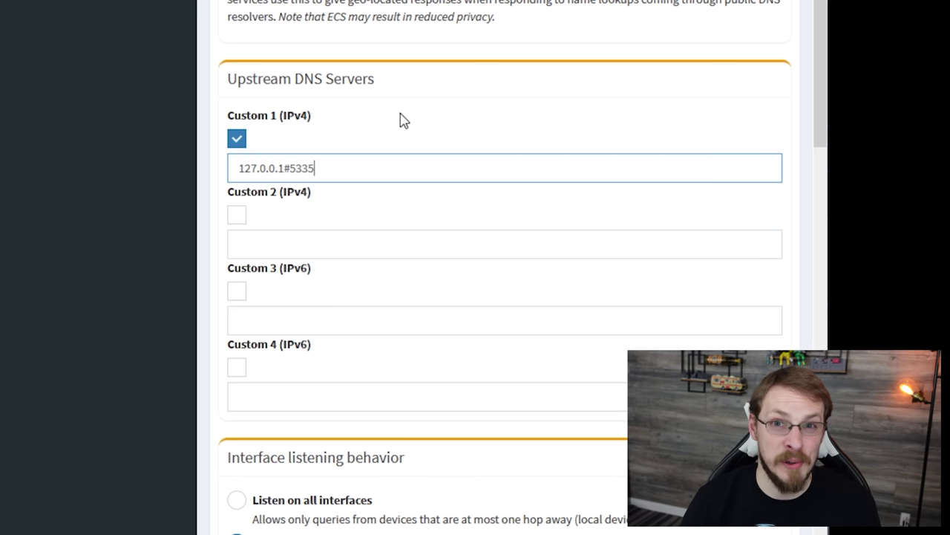
scroll(386, 129, "down", 15)
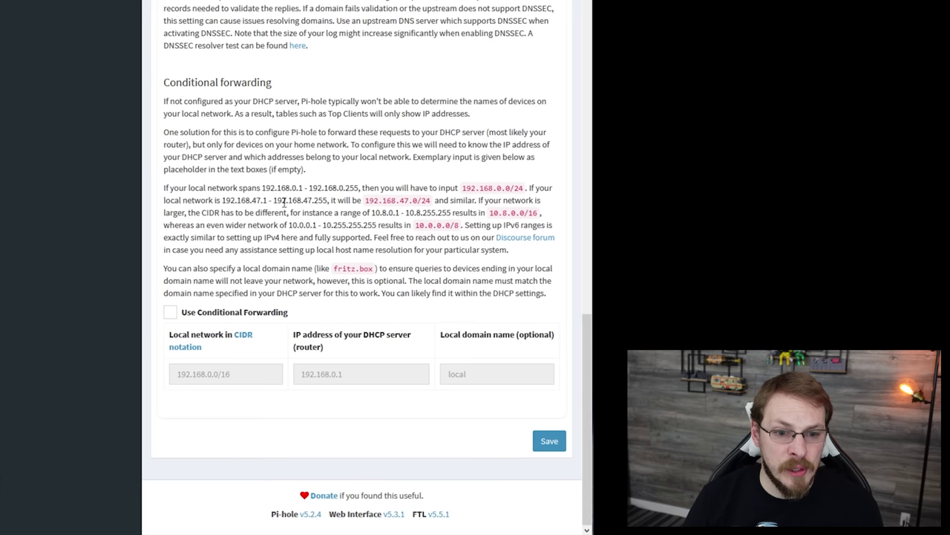
left_click(554, 442)
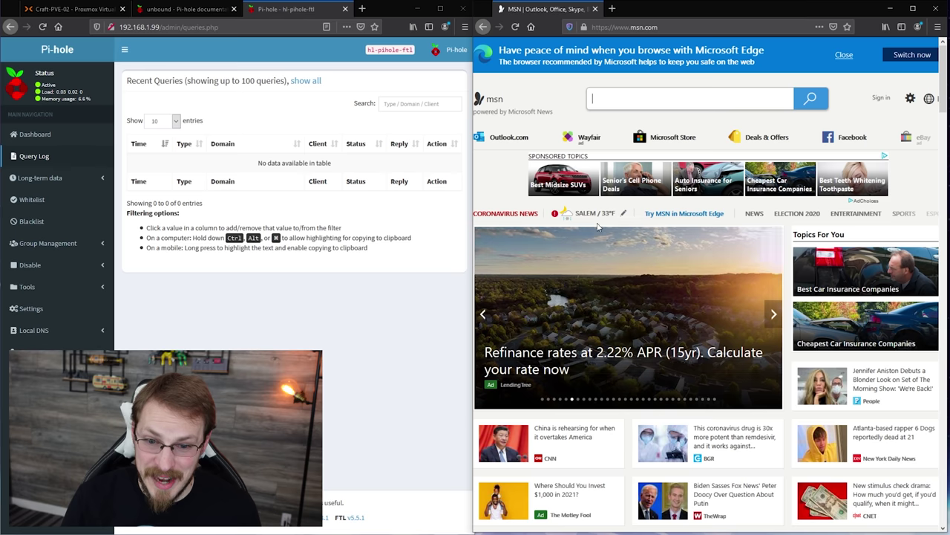
Move the msn.com homepage carousel forward one slide and back again
left_click(773, 316)
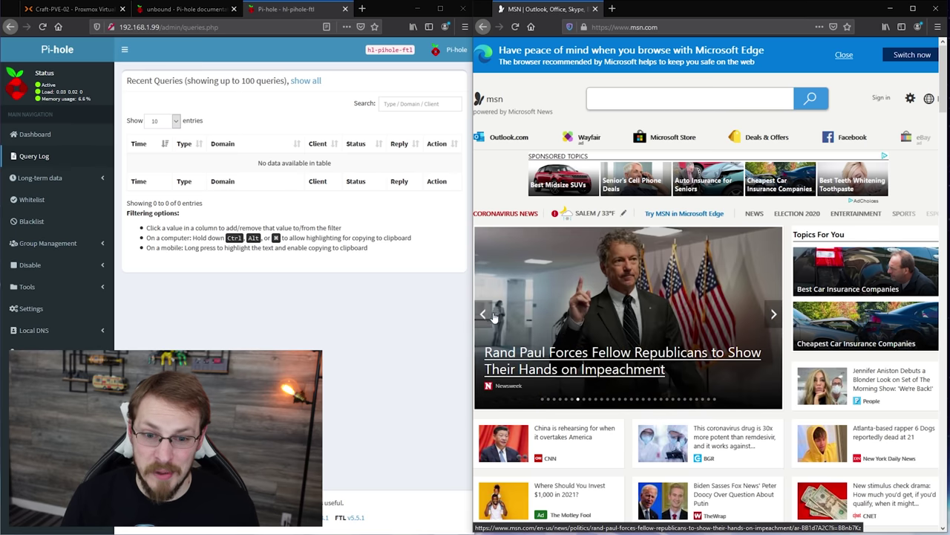
left_click(488, 317)
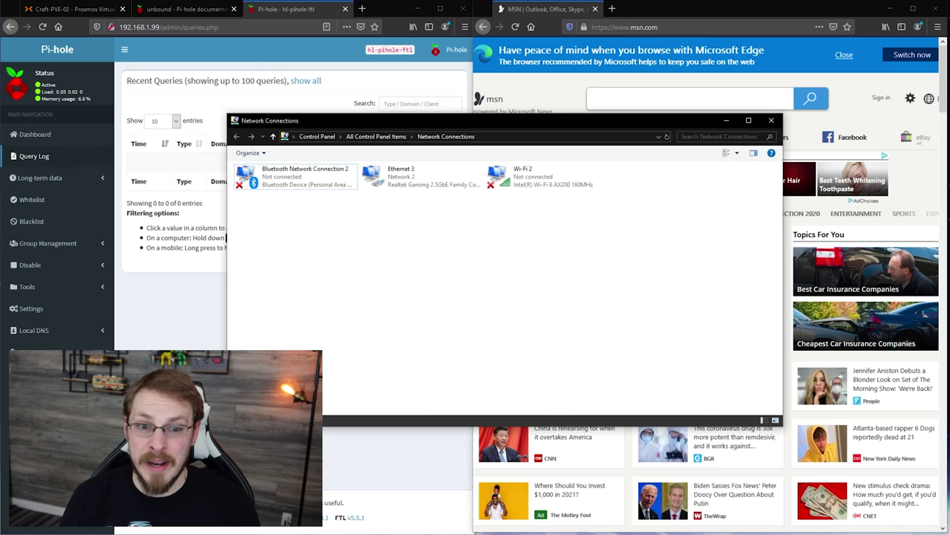
Point Ethernet 3's IPv4 preferred DNS server at the Pi-hole, close its dialogs, and open a new tab
double_click(392, 183)
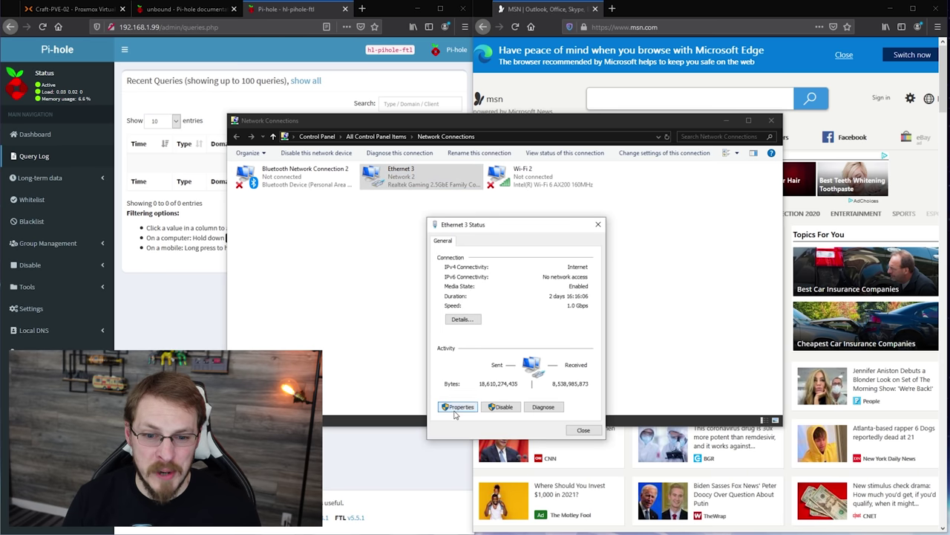
left_click(456, 411)
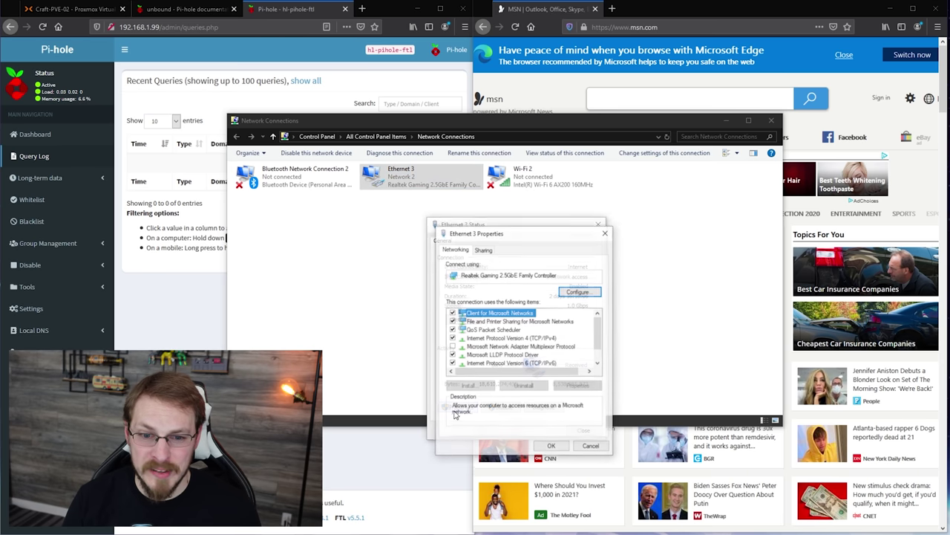
double_click(528, 339)
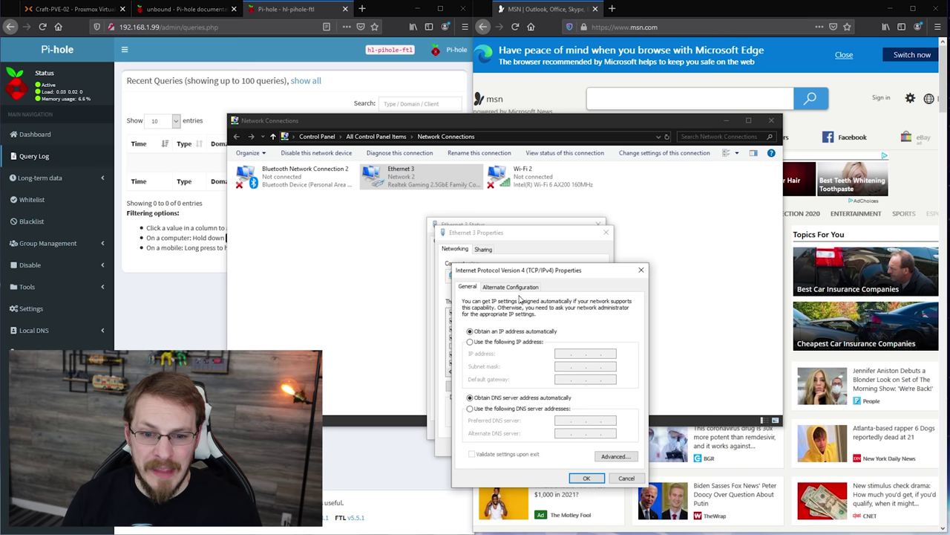
left_click(507, 409)
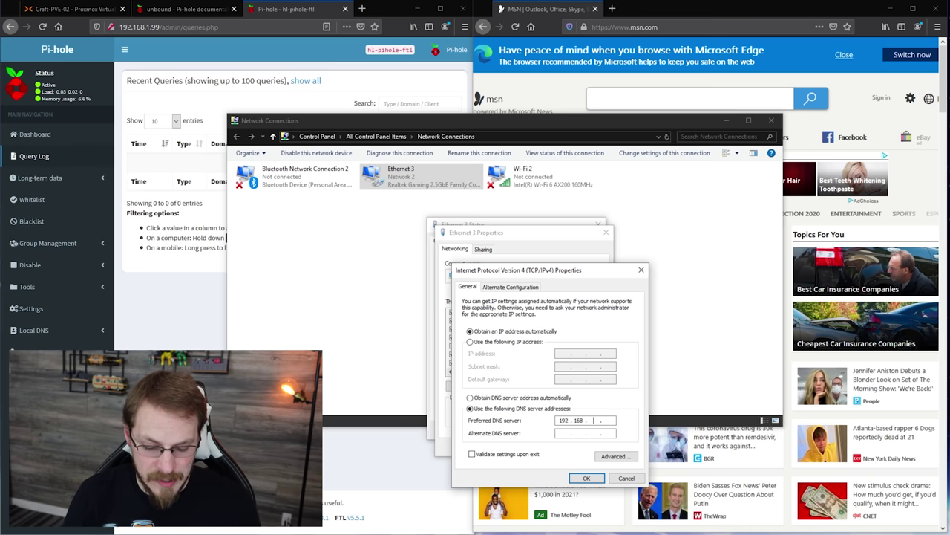
left_click(587, 477)
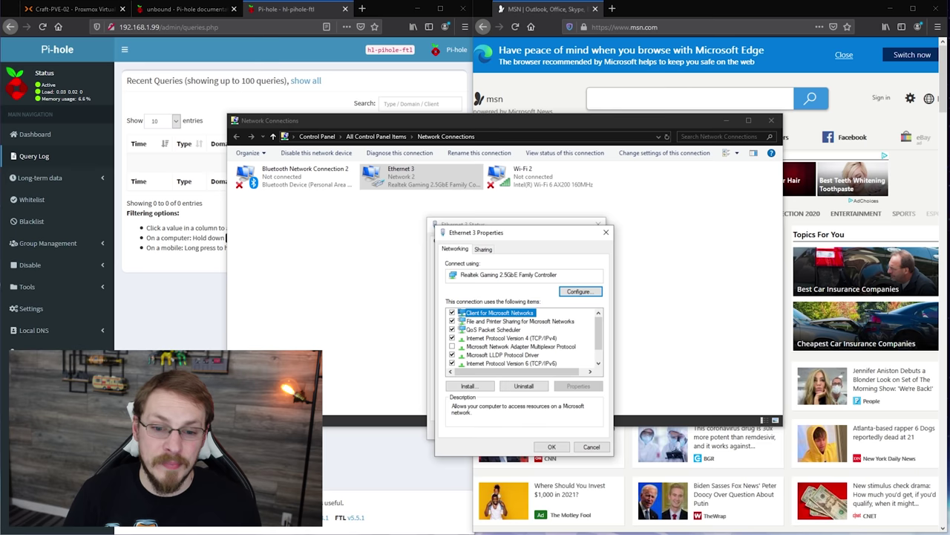
left_click(552, 447)
left_click(583, 429)
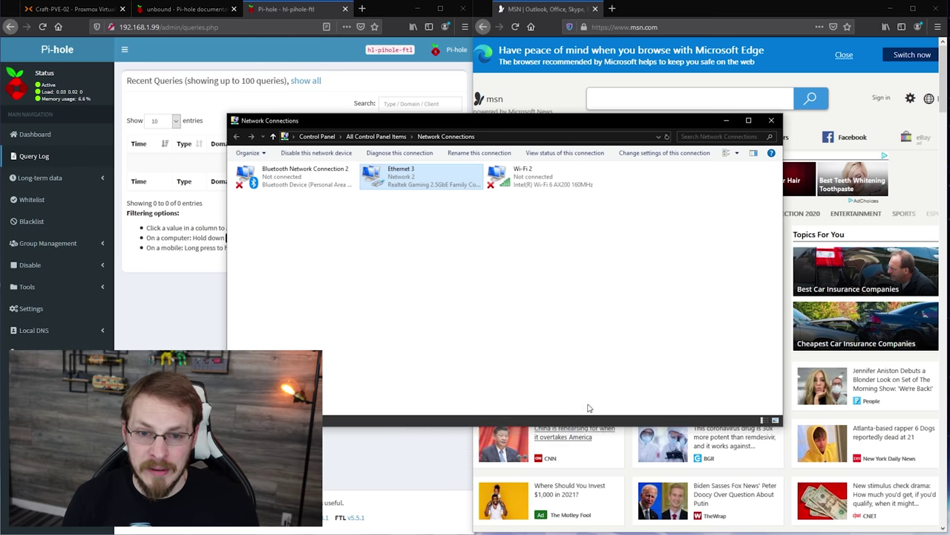
left_click(727, 120)
left_click(612, 9)
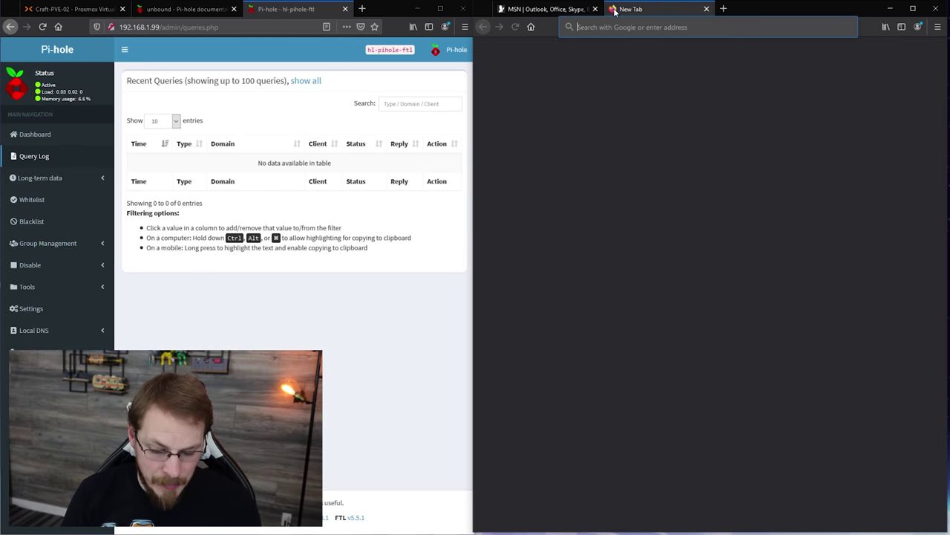
Load msn in the new tab and scroll the homepage to generate DNS lookups
type("msn.com")
key("Return")
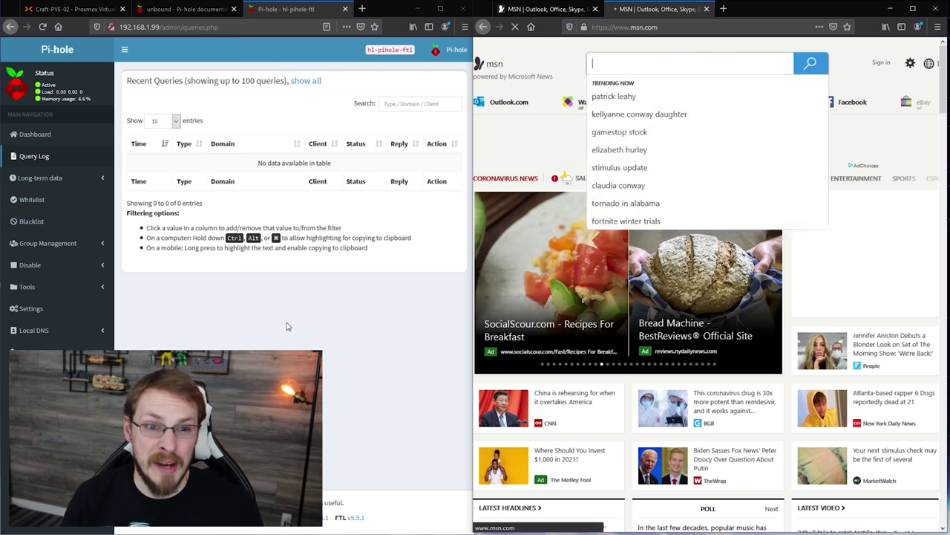
scroll(308, 325, "down", 5)
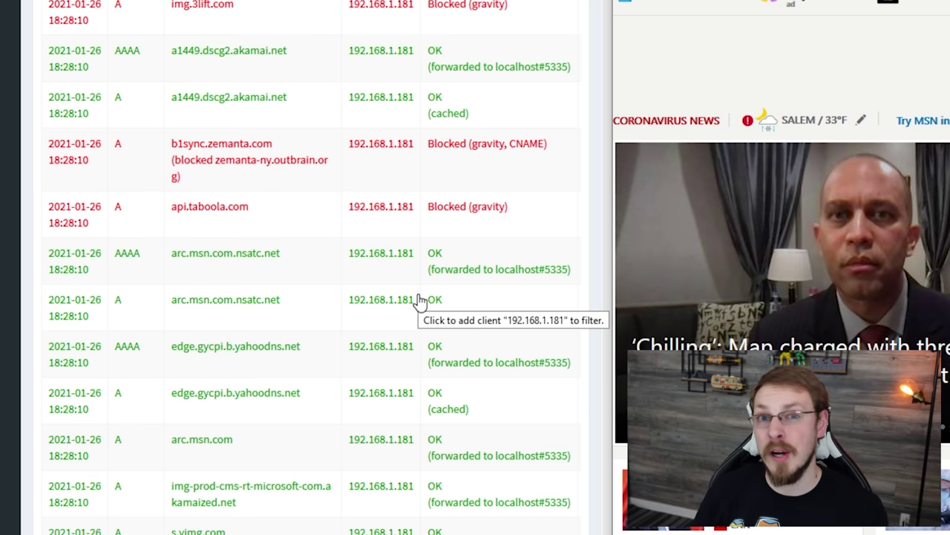
Scroll through the full Pi-hole Query Log, then expand Local DNS in the sidebar
scroll(476, 164, "up", 3)
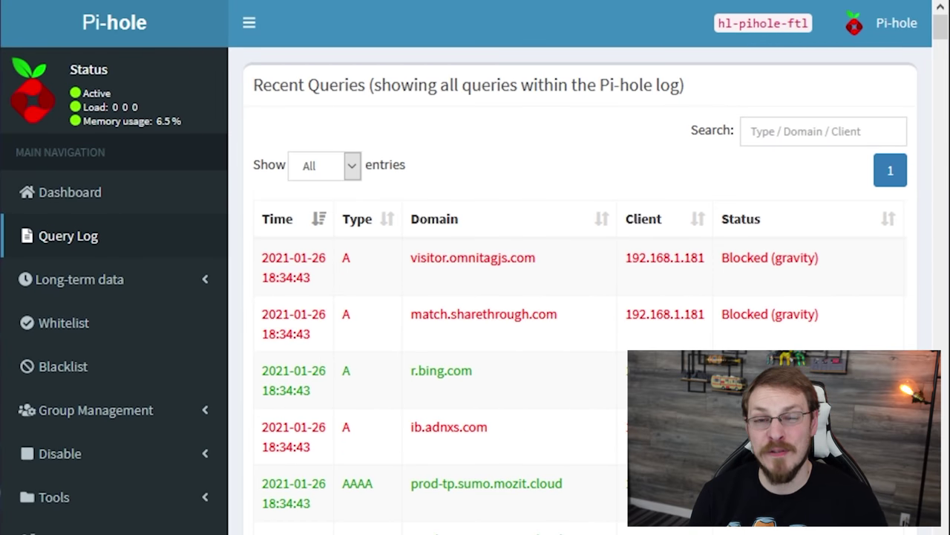
scroll(320, 508, "down", 1)
scroll(321, 507, "down", 3)
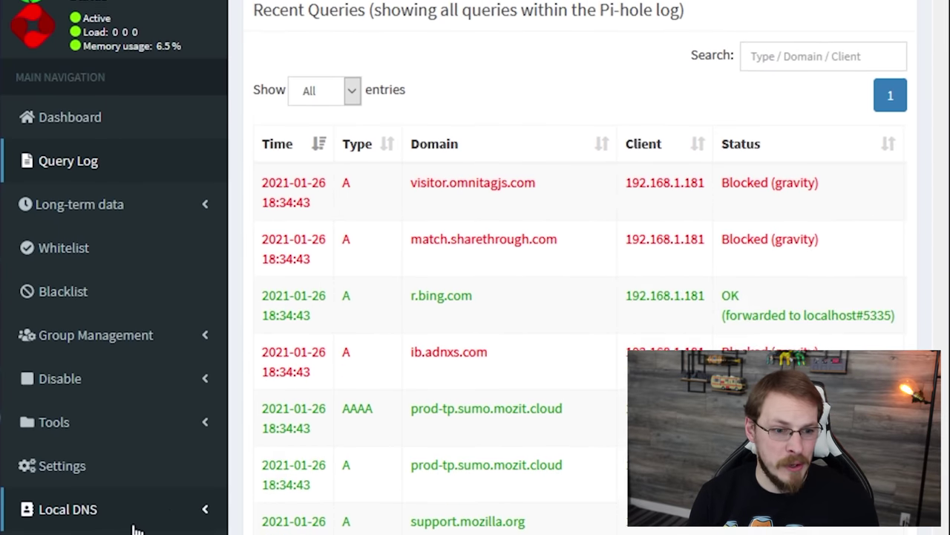
left_click(115, 455)
Choose DNS Records under Local DNS in the Pi-hole sidebar
left_click(112, 496)
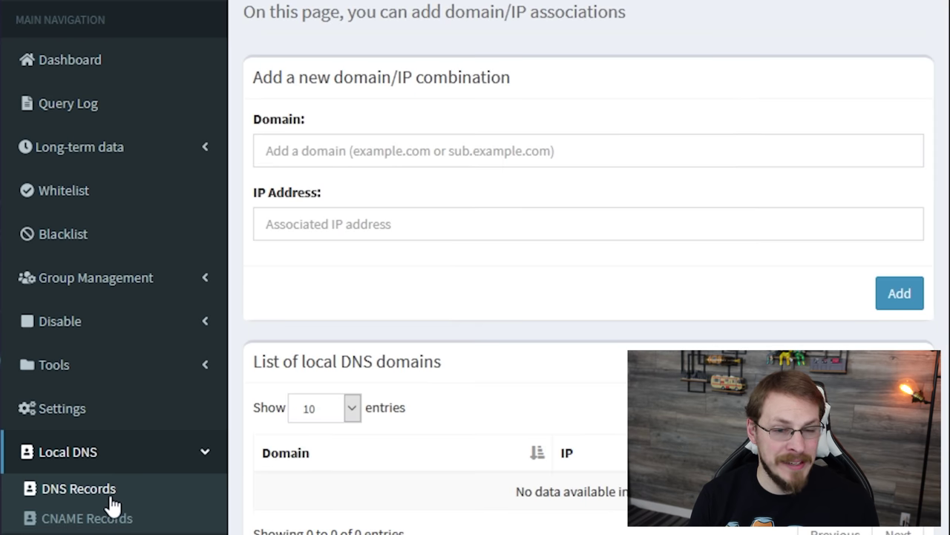